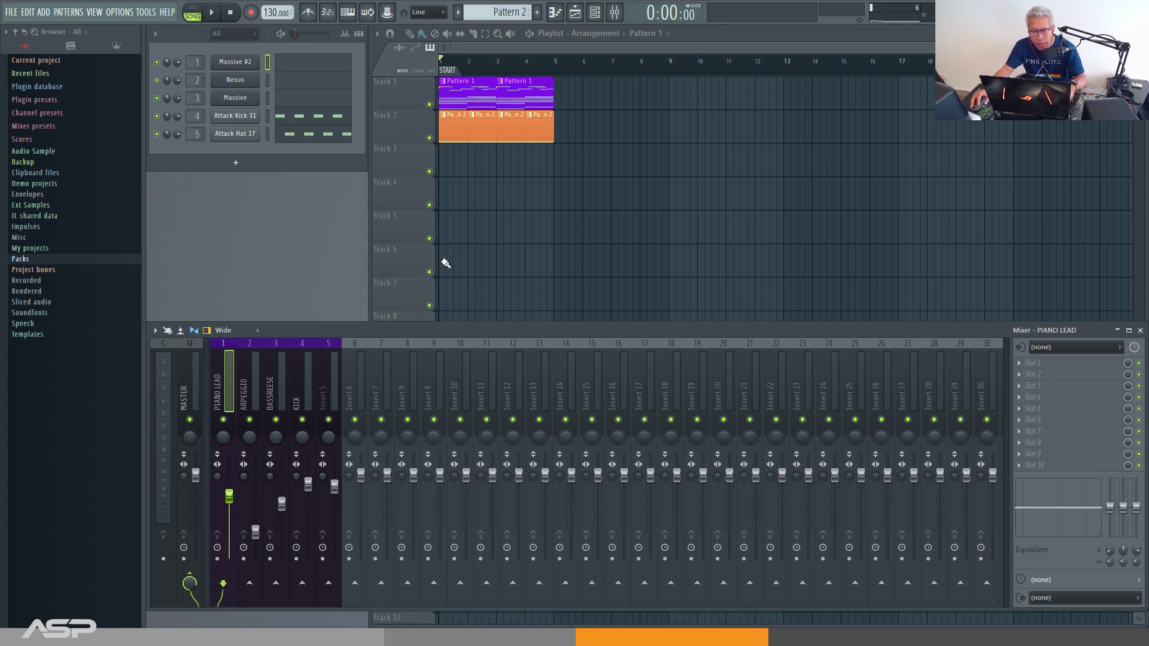
Play back the arrangement to watch the mixer track levels, and stop playback
double_click(699, 35)
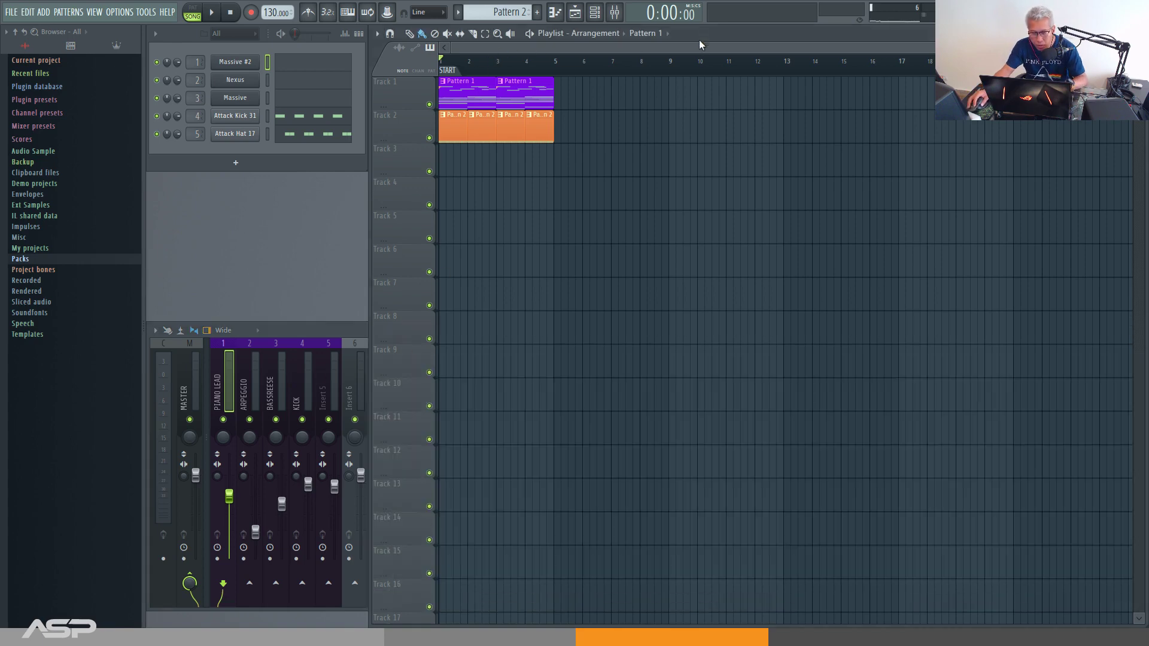
key(space)
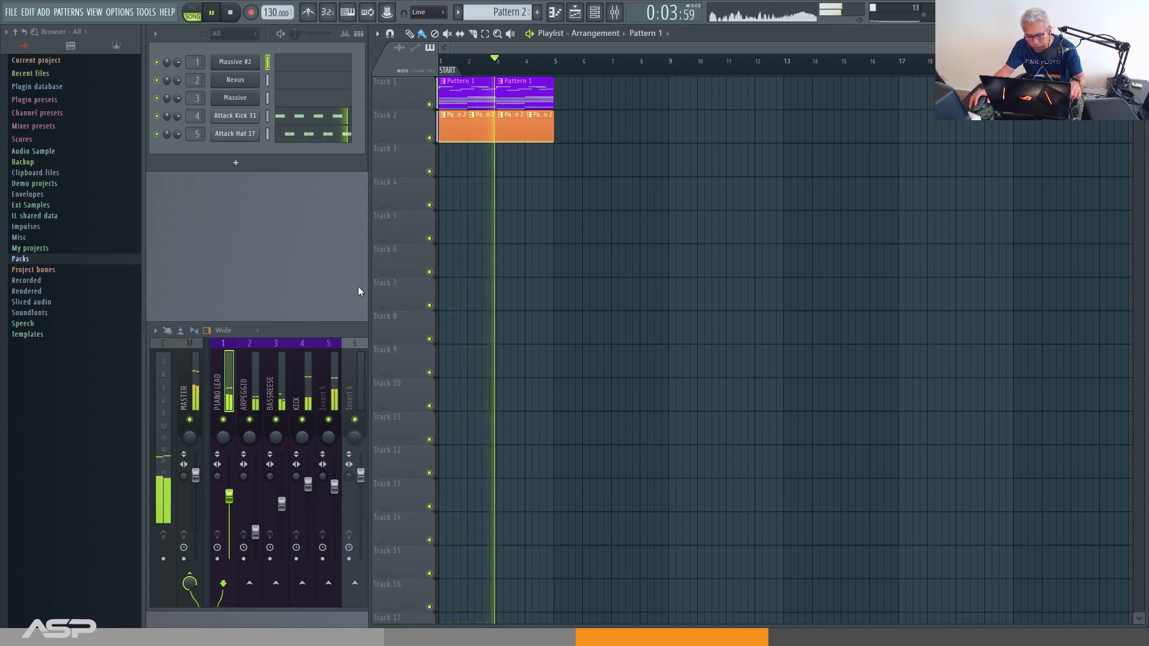
click(323, 331)
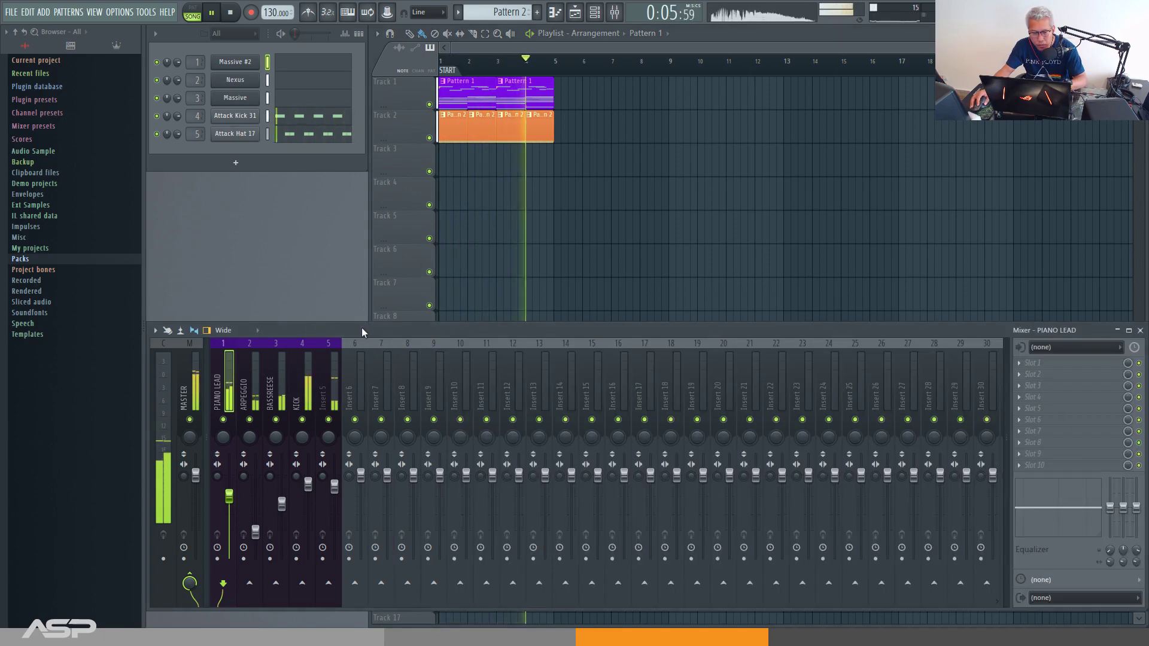
key(space)
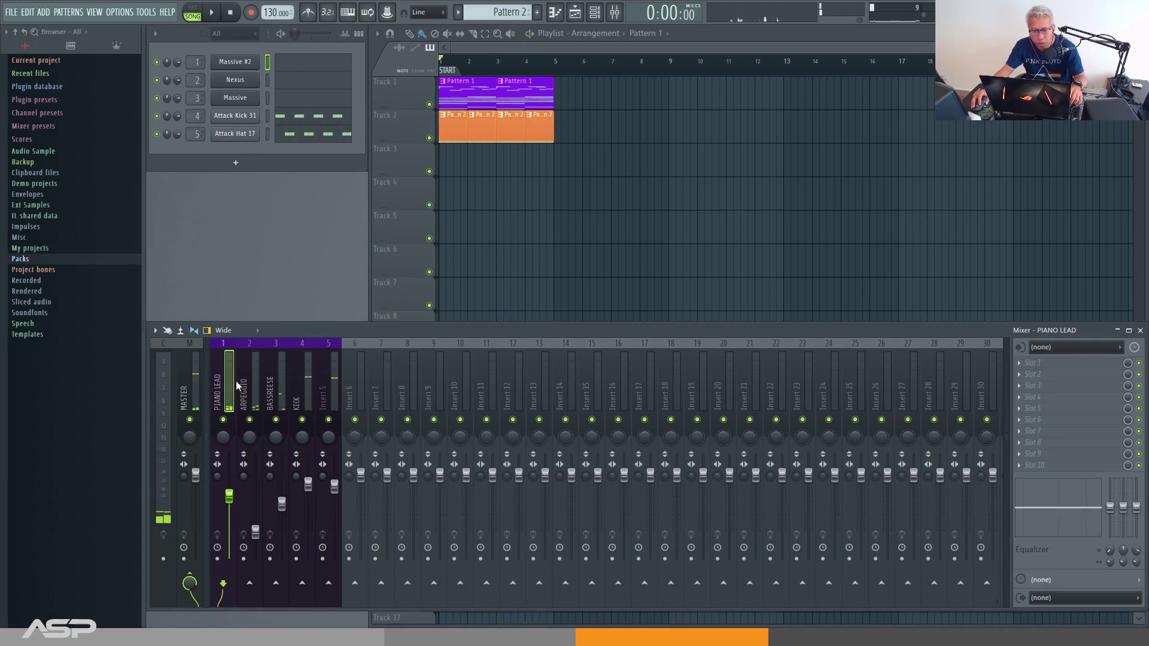
Review the PIANO LEAD, ARPEGGIO, BASSREESE and KICK tracks in the mixer one after another
click(281, 379)
click(228, 379)
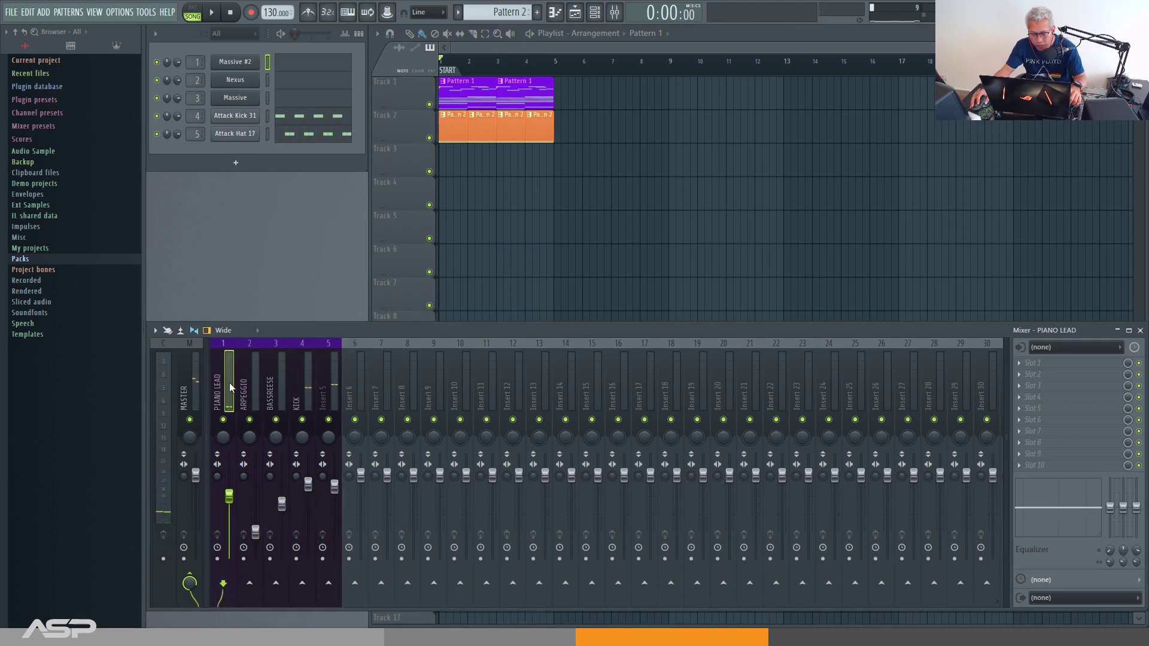
click(335, 377)
click(269, 382)
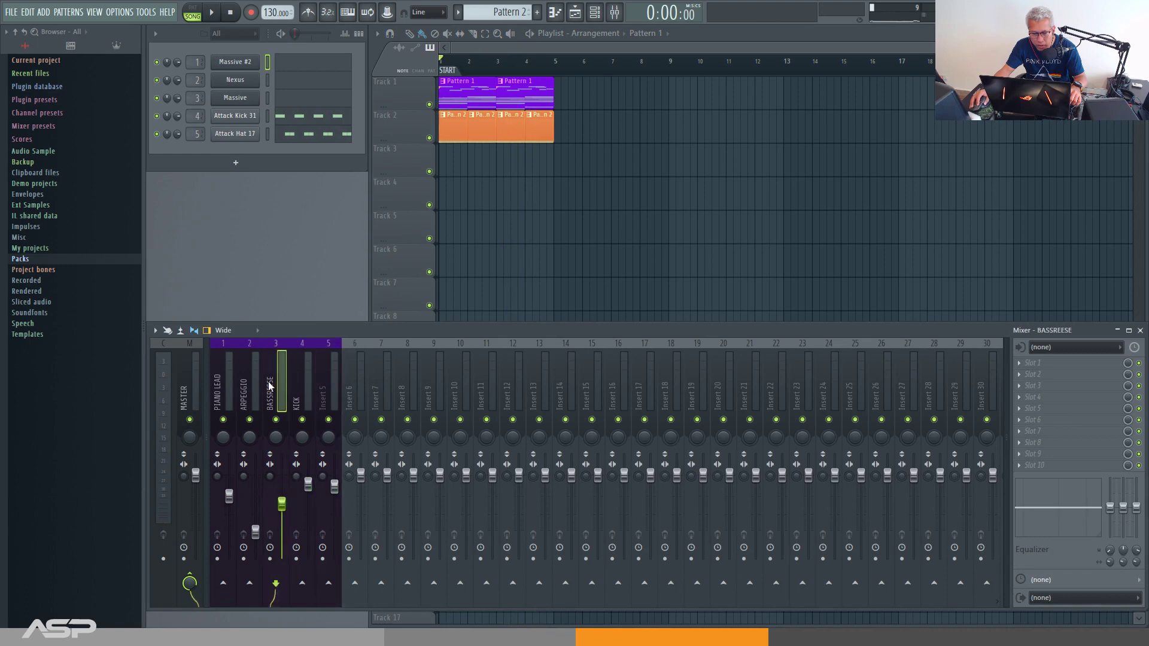
click(223, 386)
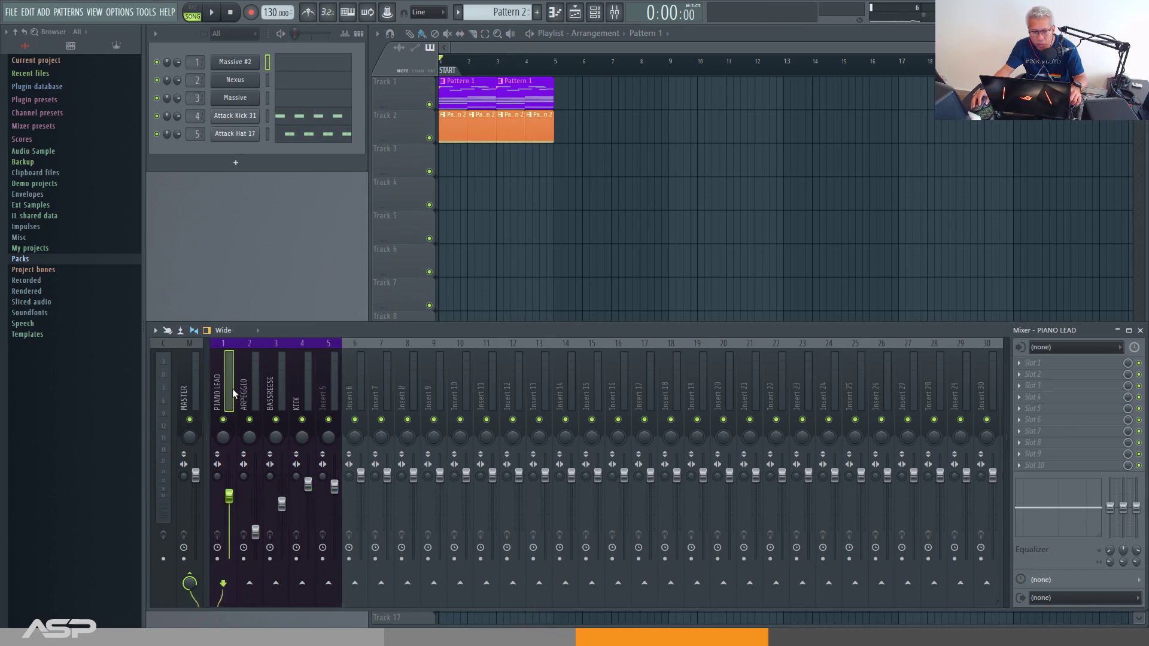
click(301, 385)
click(268, 388)
click(232, 389)
click(258, 386)
click(307, 382)
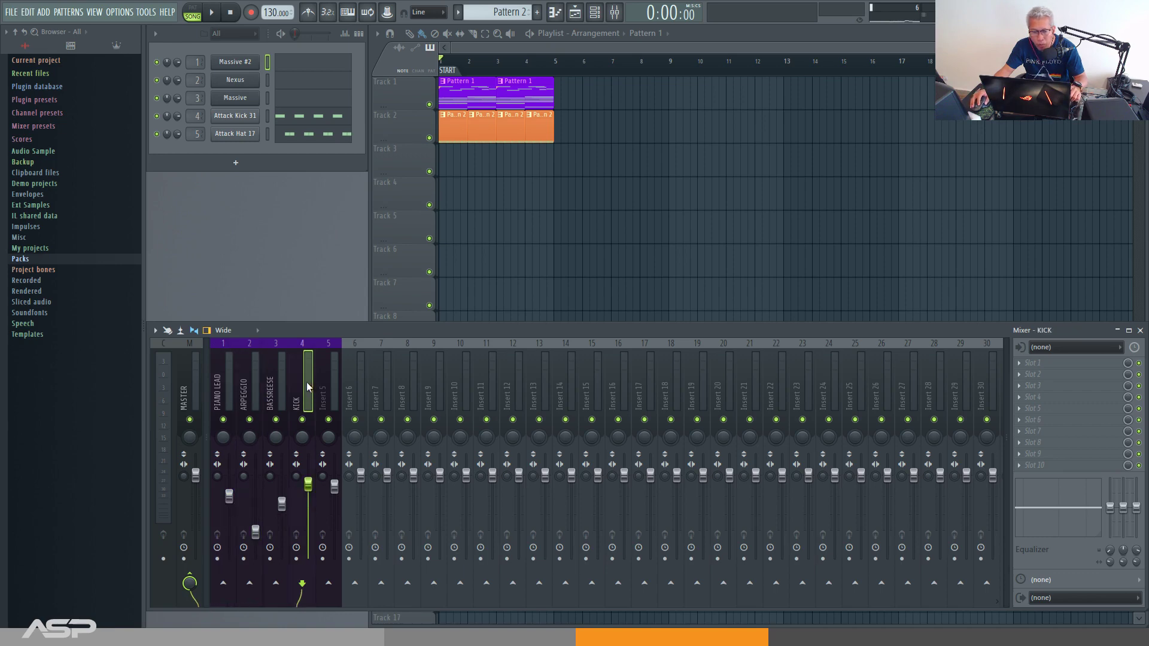
Load SPAN Plus into slot 4 of mixer track Insert 8, and move and shrink its window to uncover the instrument tracks
click(411, 384)
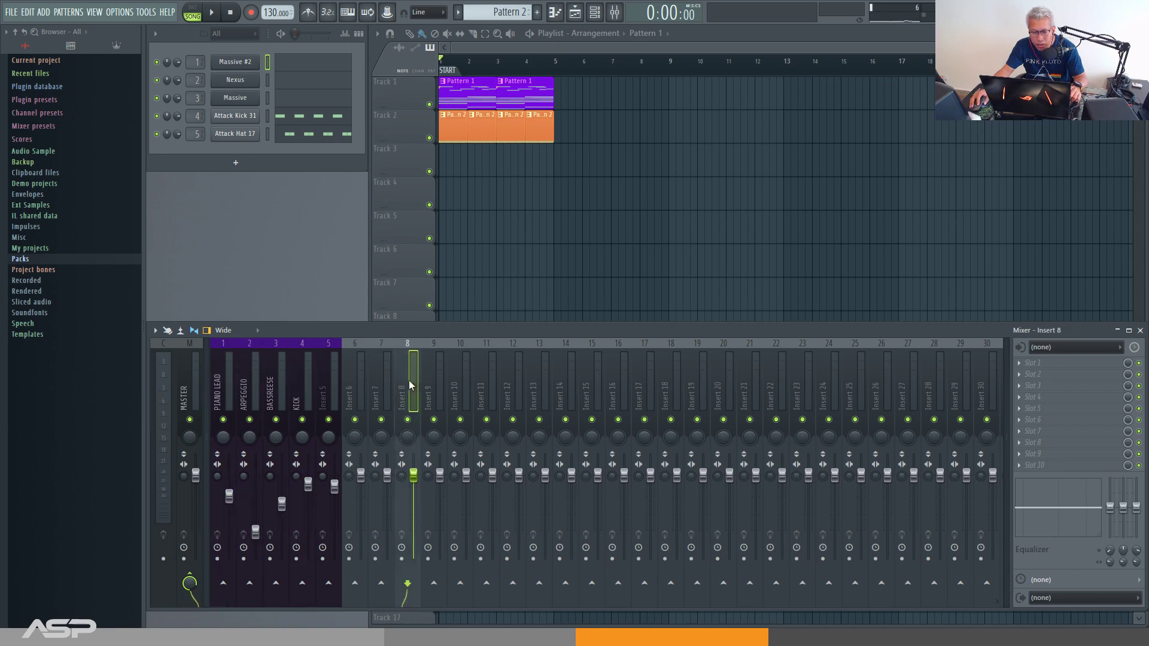
click(1021, 398)
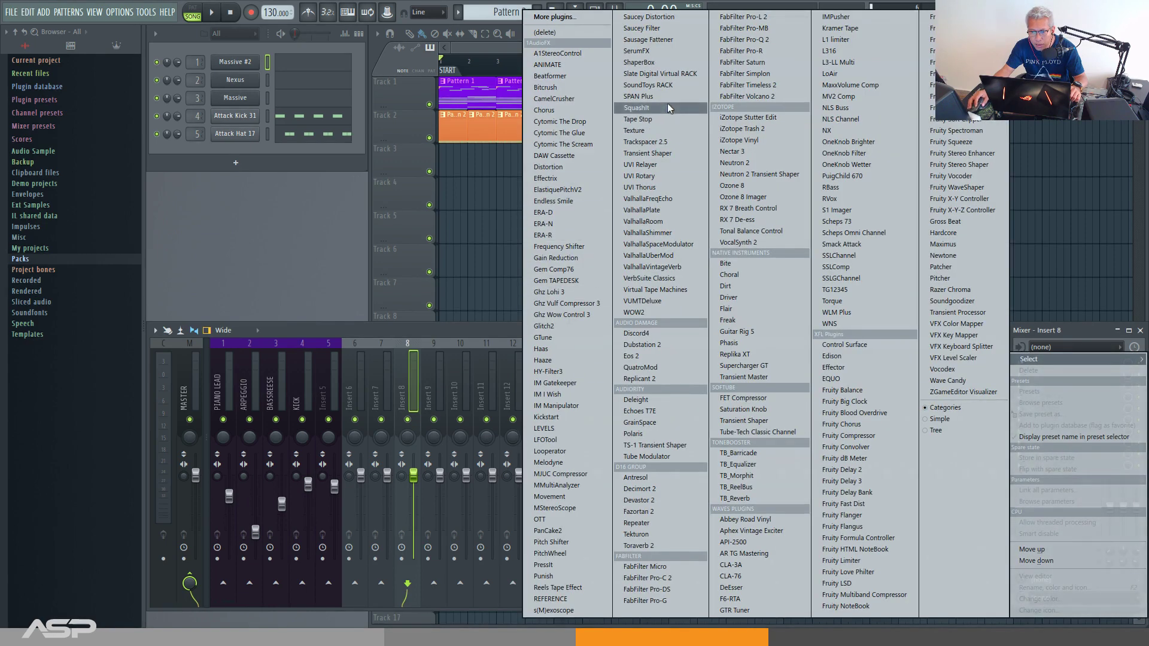
click(669, 99)
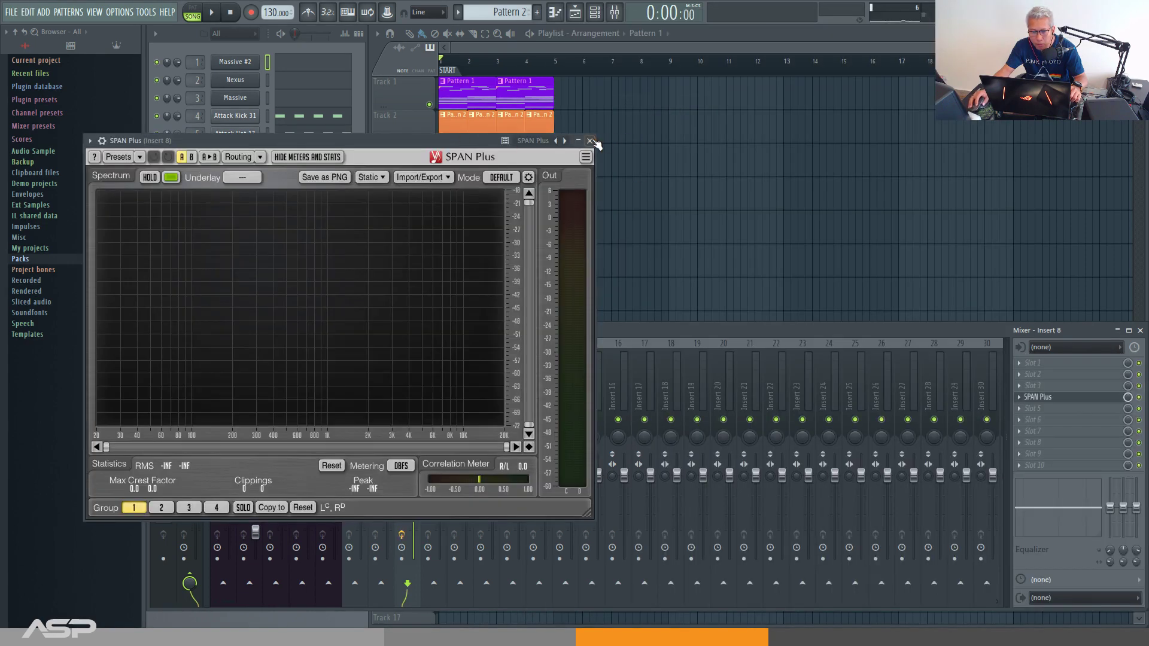
drag(466, 143, 912, 50)
drag(1032, 419, 1017, 382)
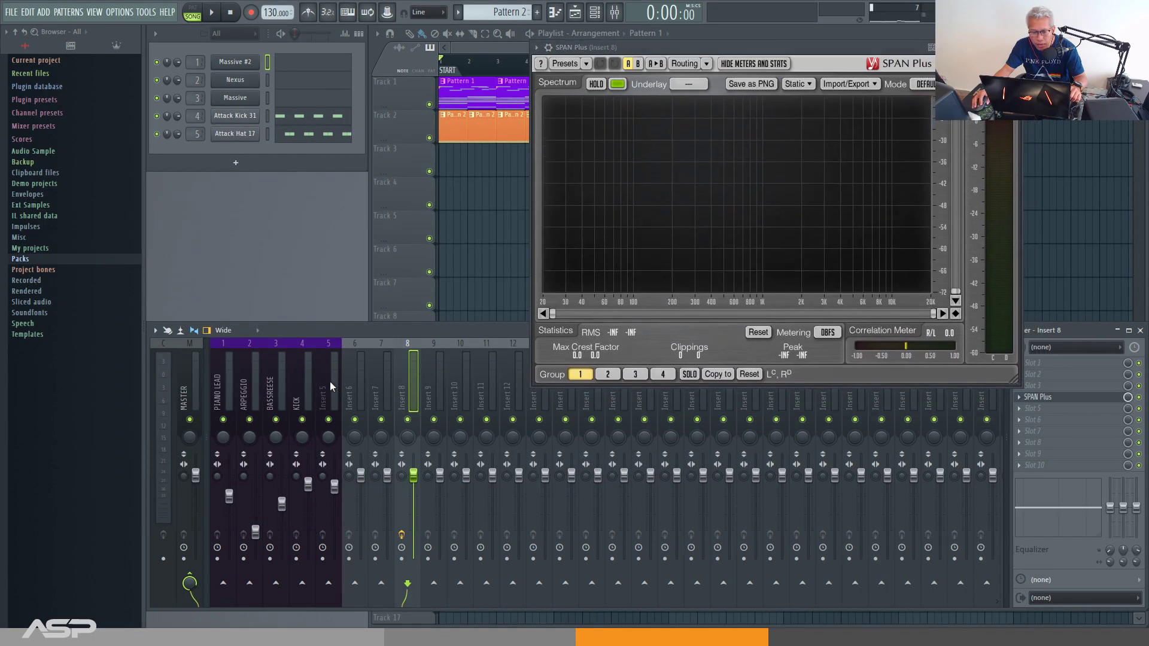
Sidechain the PIANO LEAD, ARPEGGIO, BASSREESE and KICK tracks to Insert 8
click(227, 395)
click(244, 395)
click(276, 390)
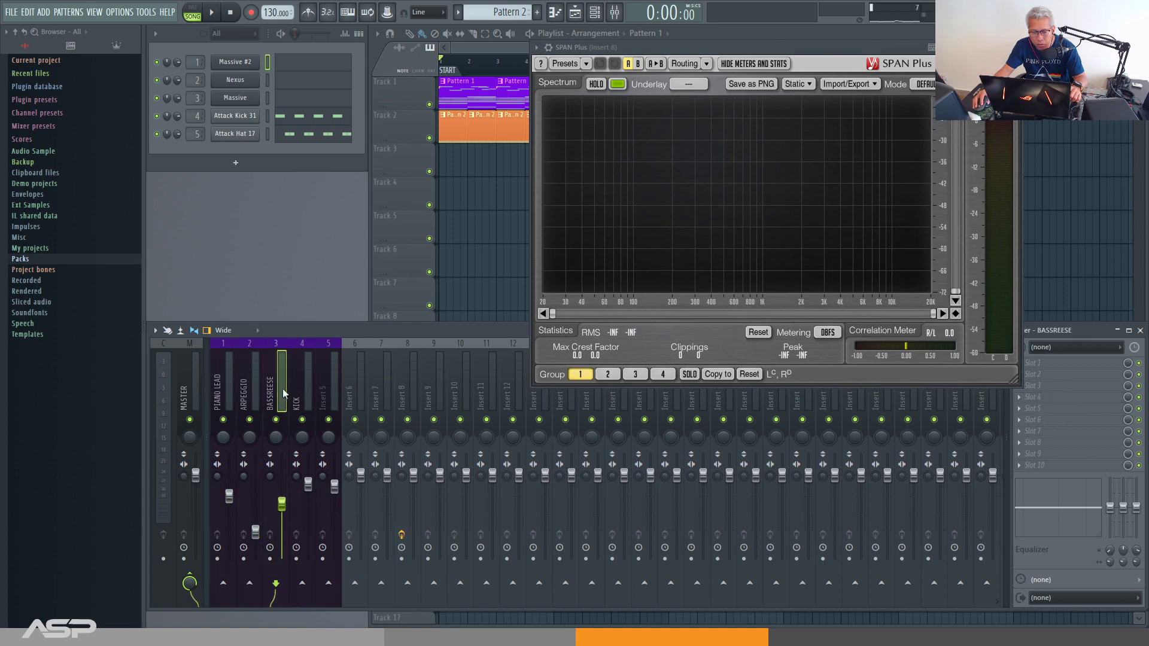
click(306, 388)
drag(222, 390, 300, 387)
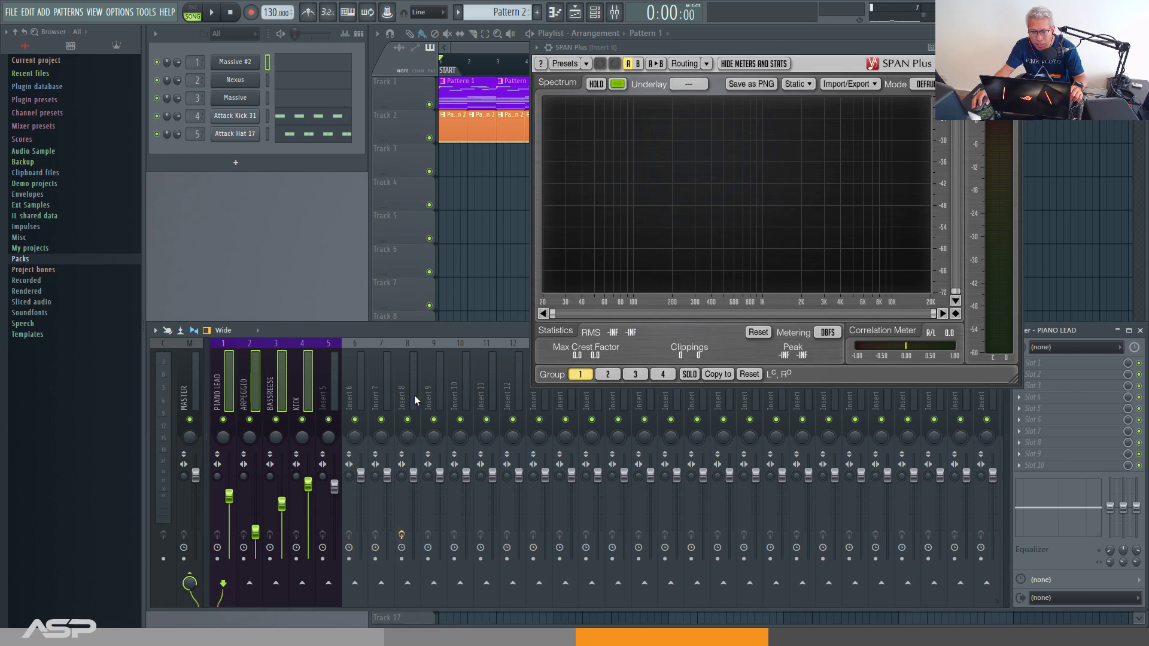
right_click(408, 583)
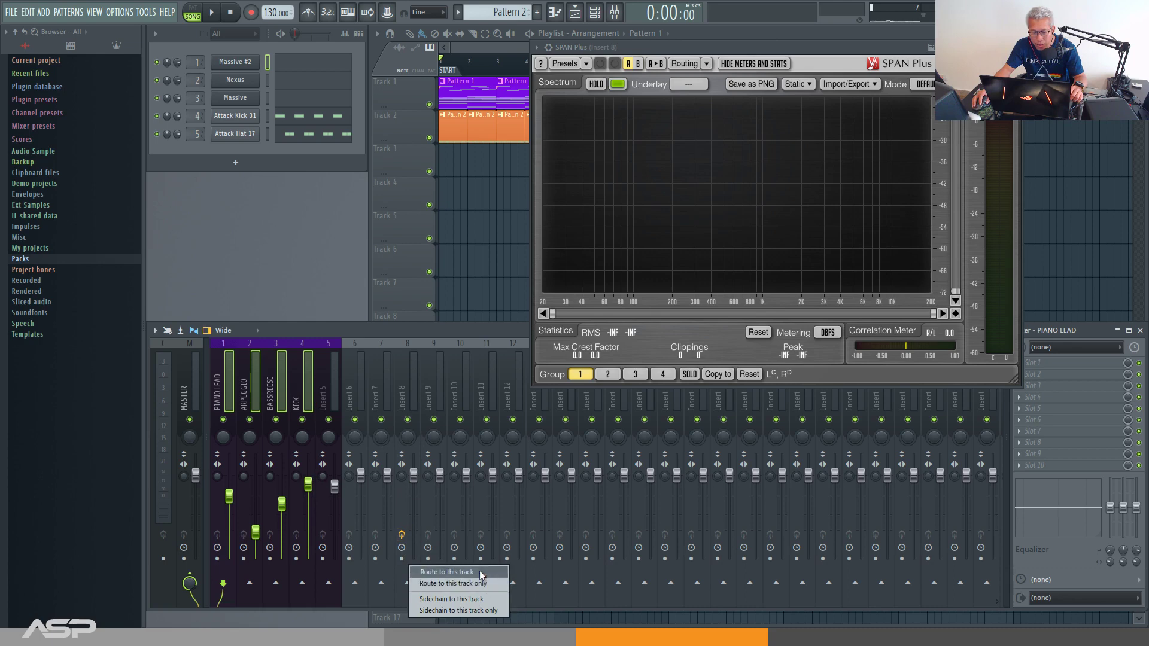
click(460, 599)
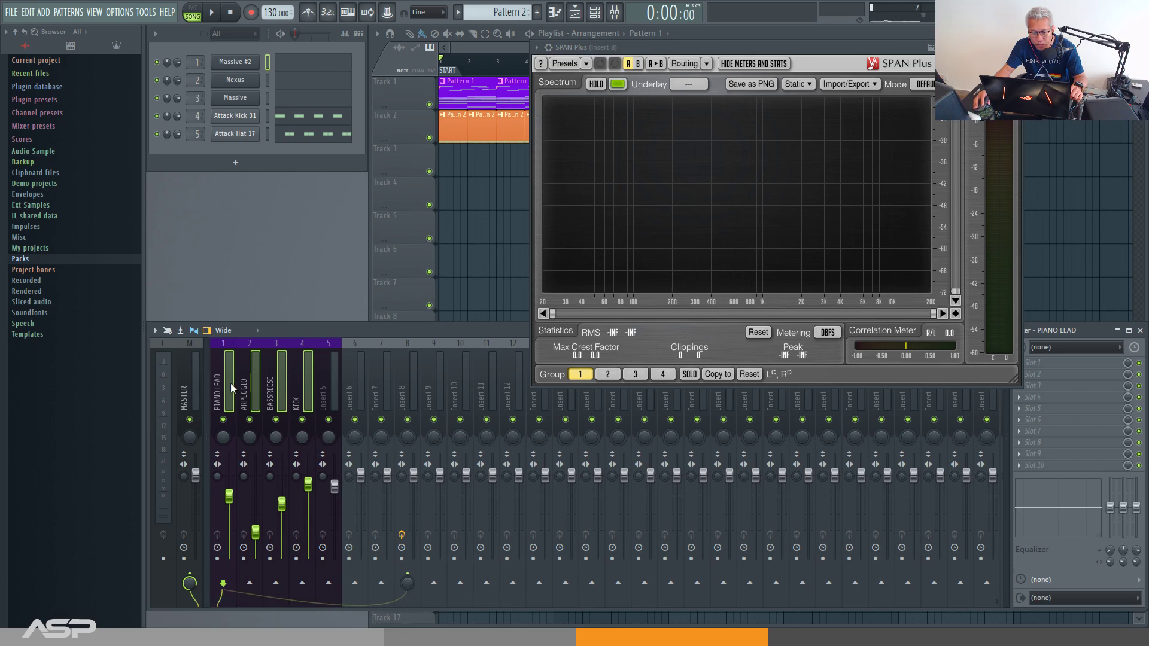
click(300, 379)
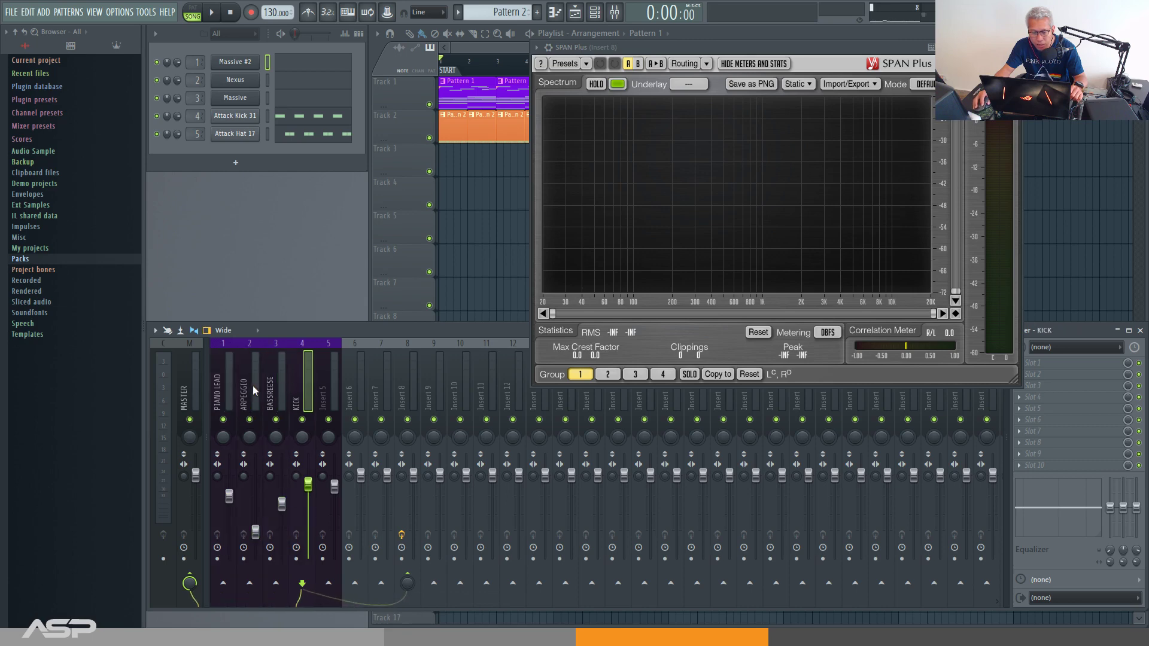
click(228, 386)
Rename mixer track Insert 8 as SPAN and colour it red
click(408, 383)
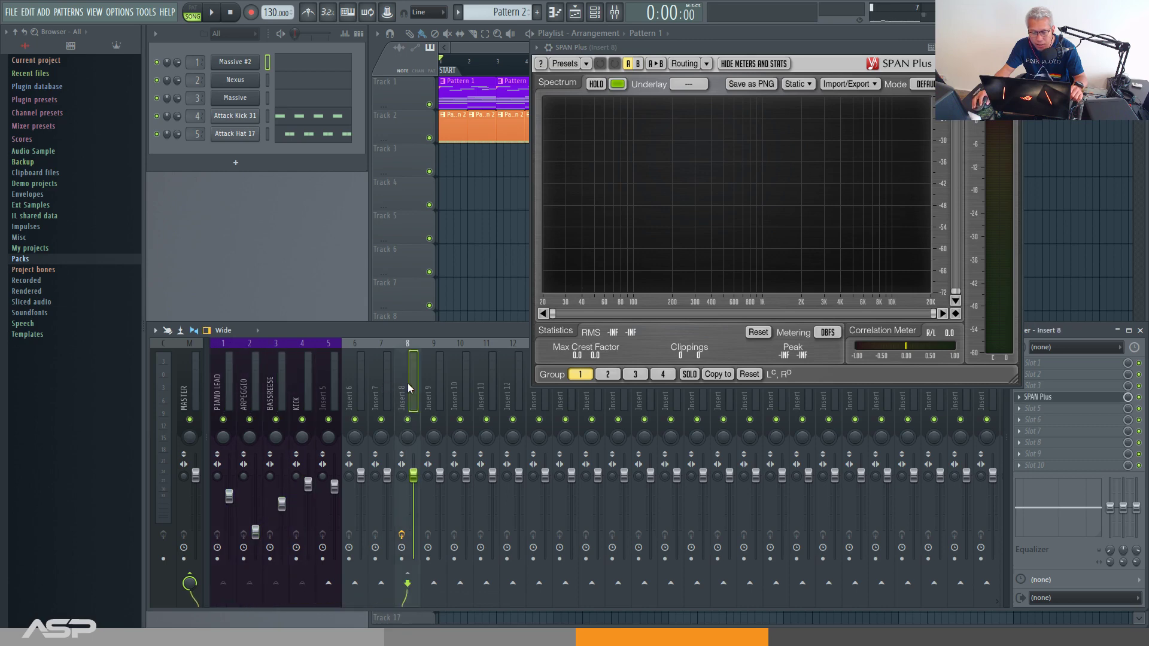
double_click(408, 385)
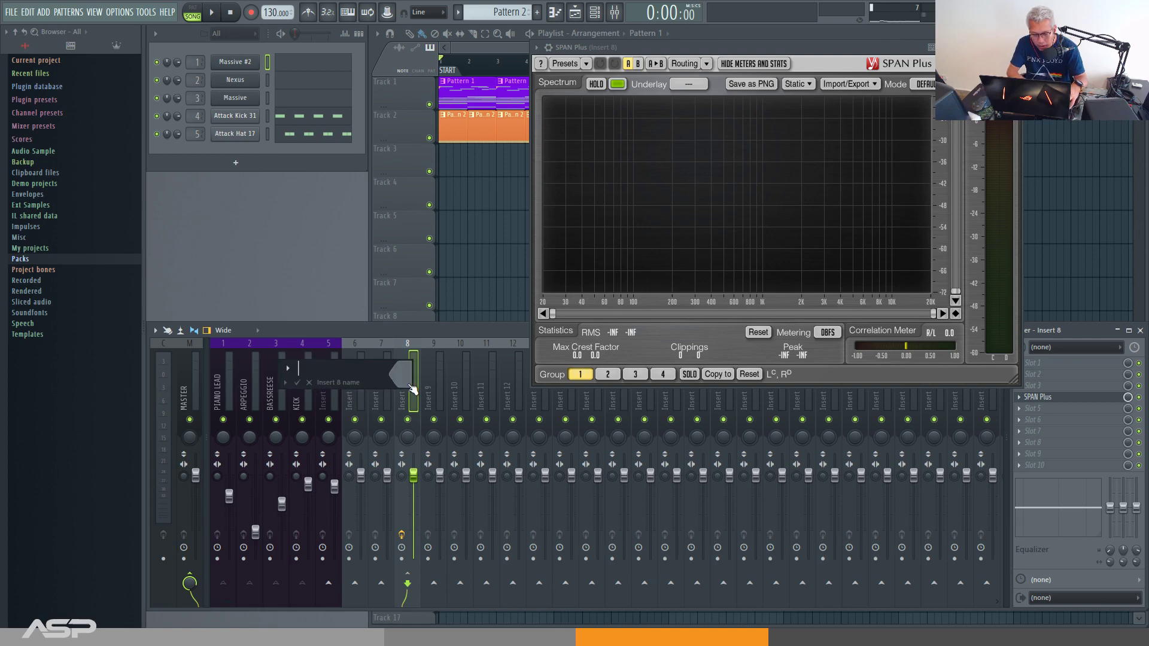
text(SPAN)
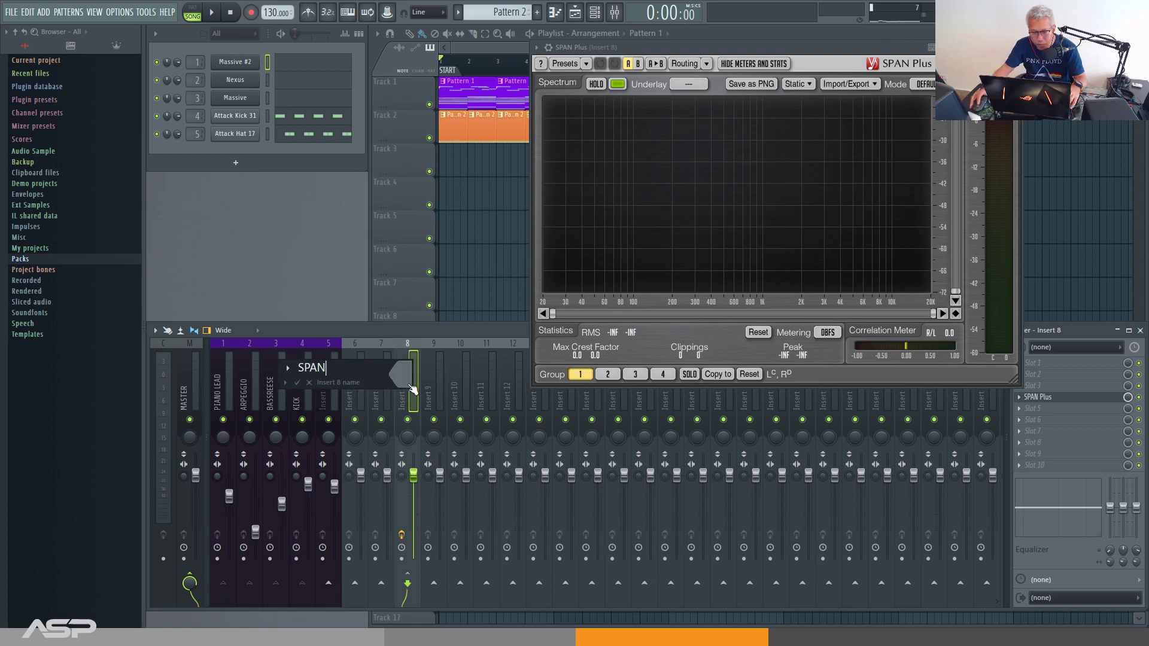
click(407, 381)
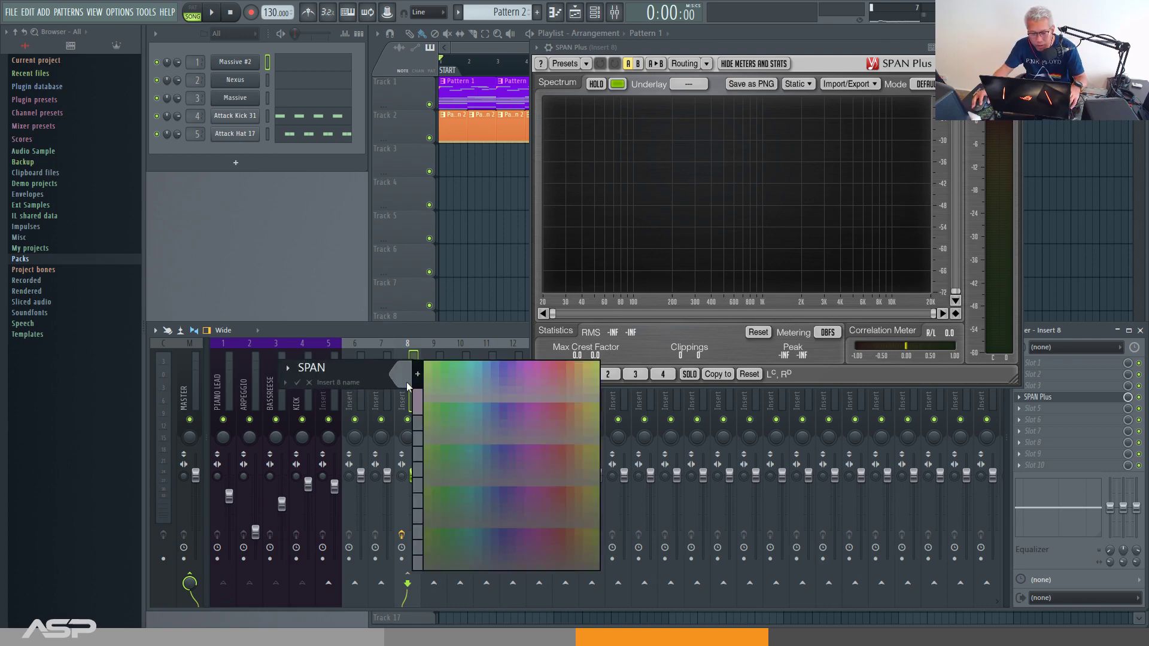
click(562, 365)
text(PAN)
key(Return)
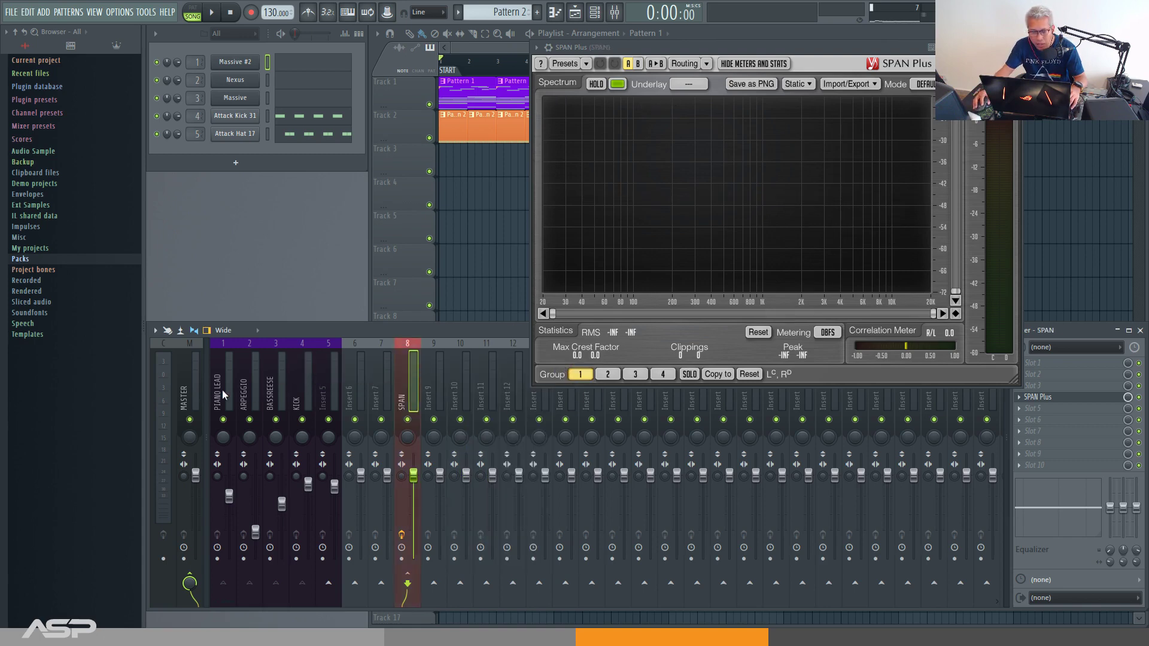
Check the sidechain connection to the SPAN track on each of the four instrument tracks
click(270, 396)
click(409, 582)
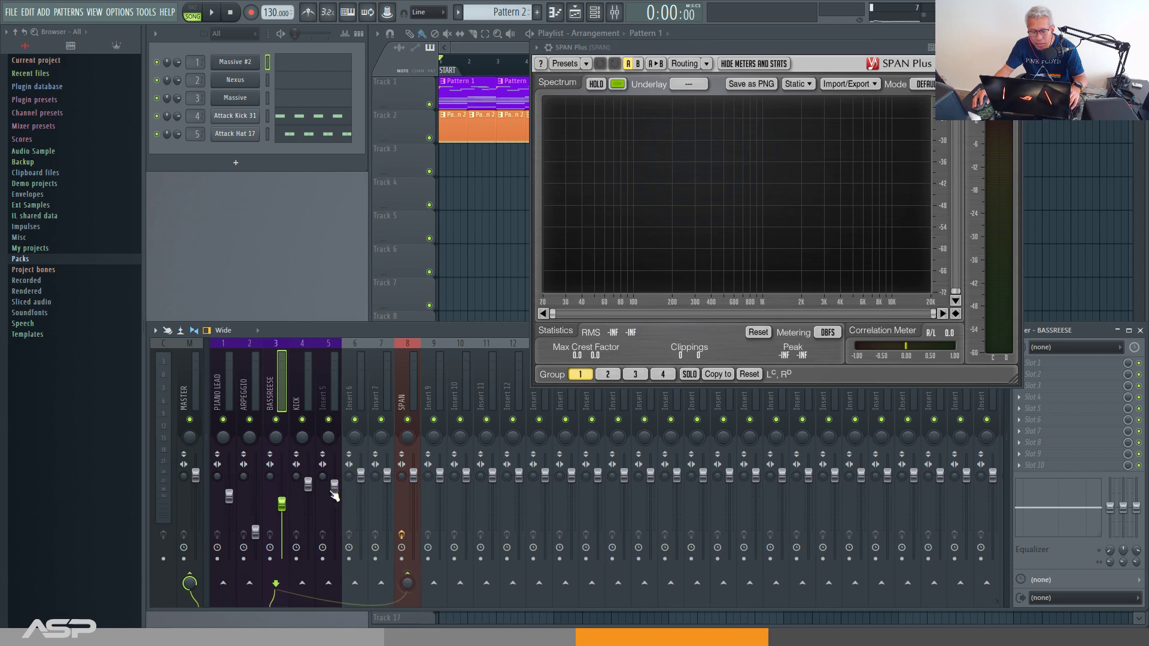
click(235, 404)
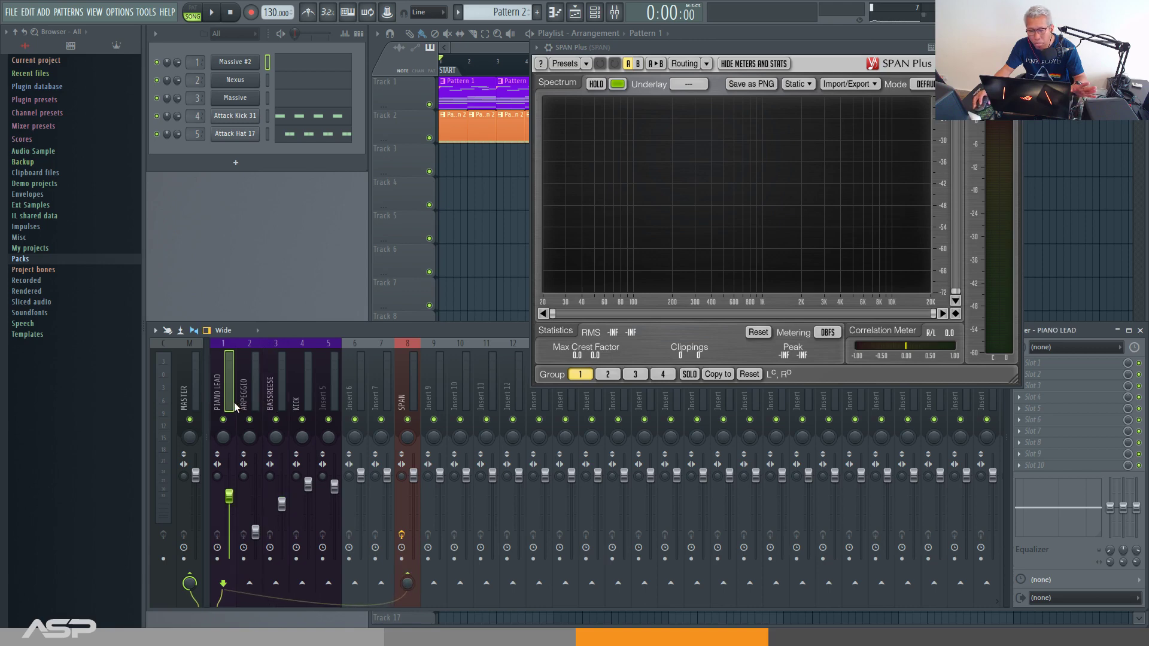
click(238, 400)
click(228, 398)
click(260, 393)
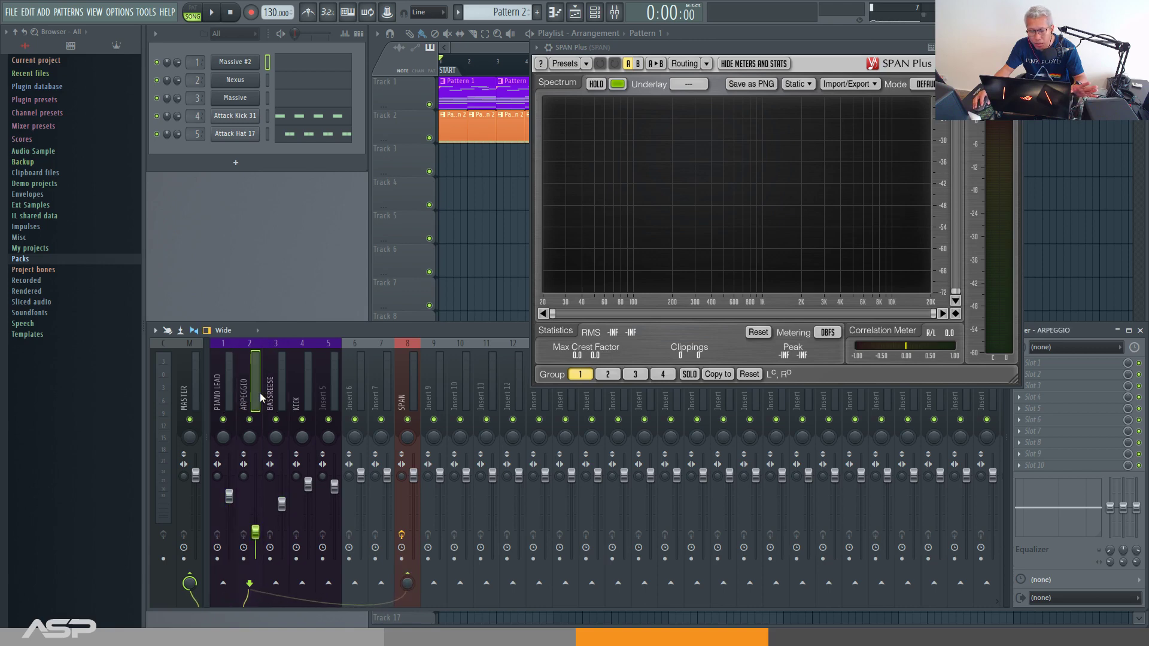
click(277, 392)
click(292, 390)
click(249, 394)
click(233, 396)
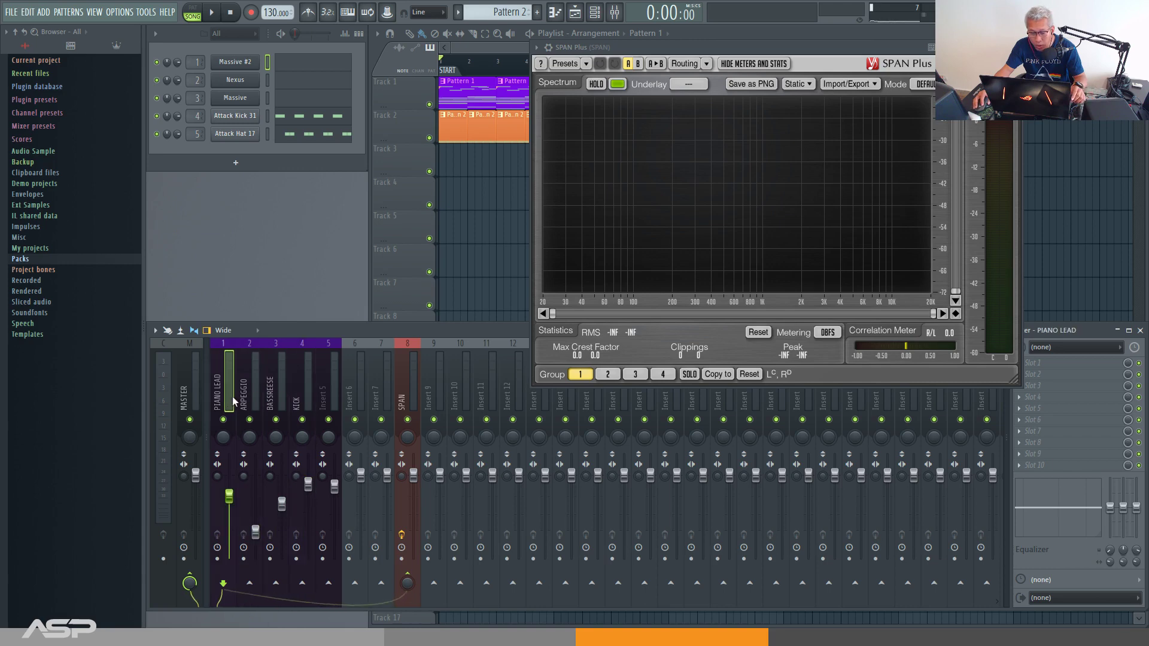
click(271, 391)
click(291, 389)
click(247, 398)
click(228, 395)
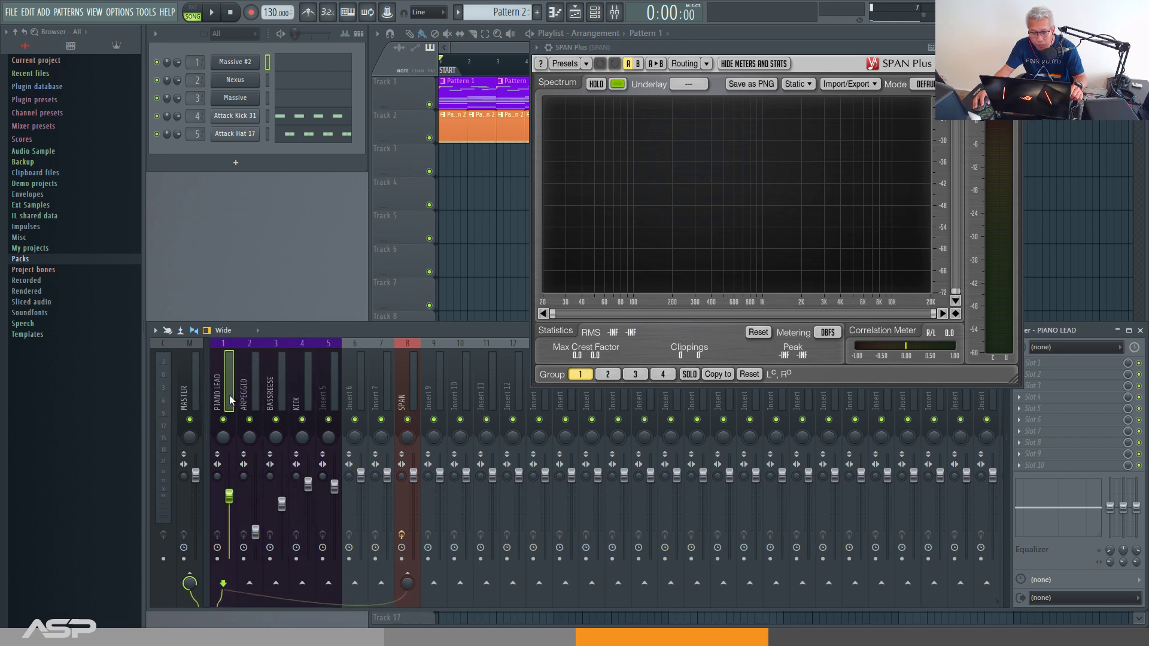
click(281, 393)
Disable the SPAN track's routing to the master track
click(409, 389)
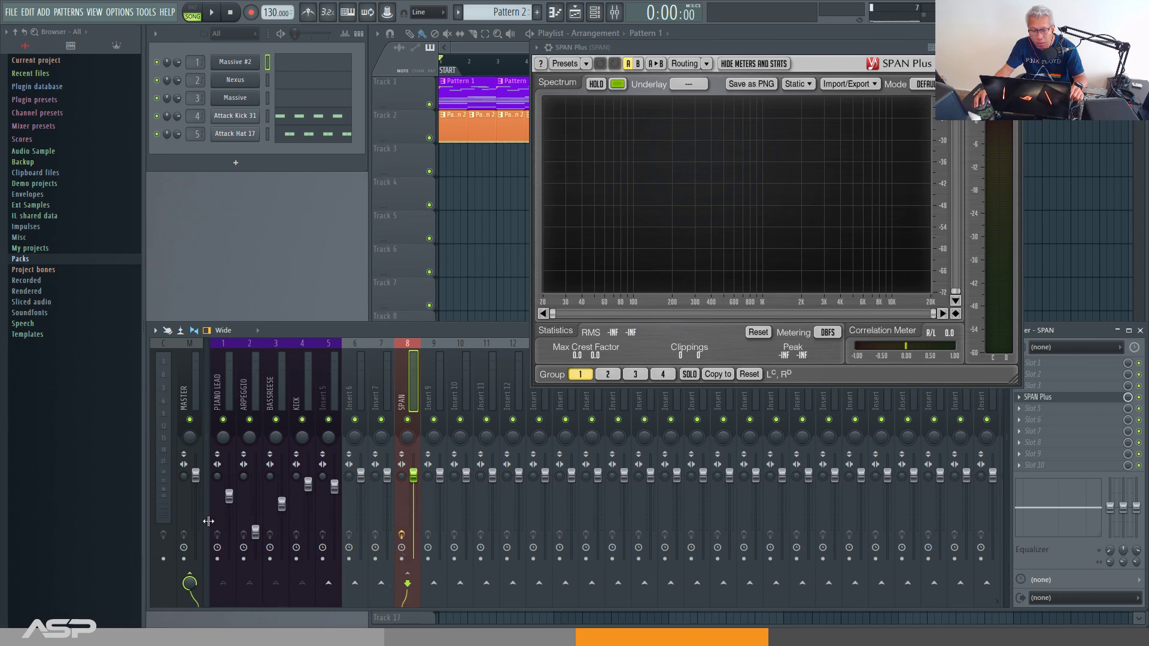
click(190, 582)
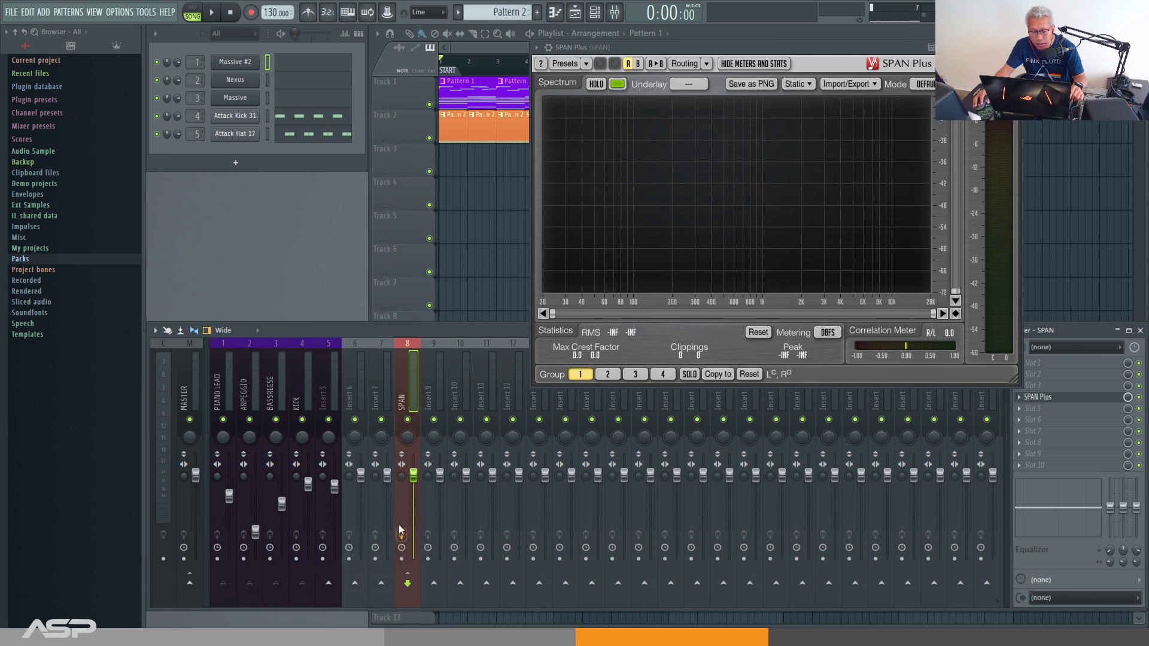
click(239, 393)
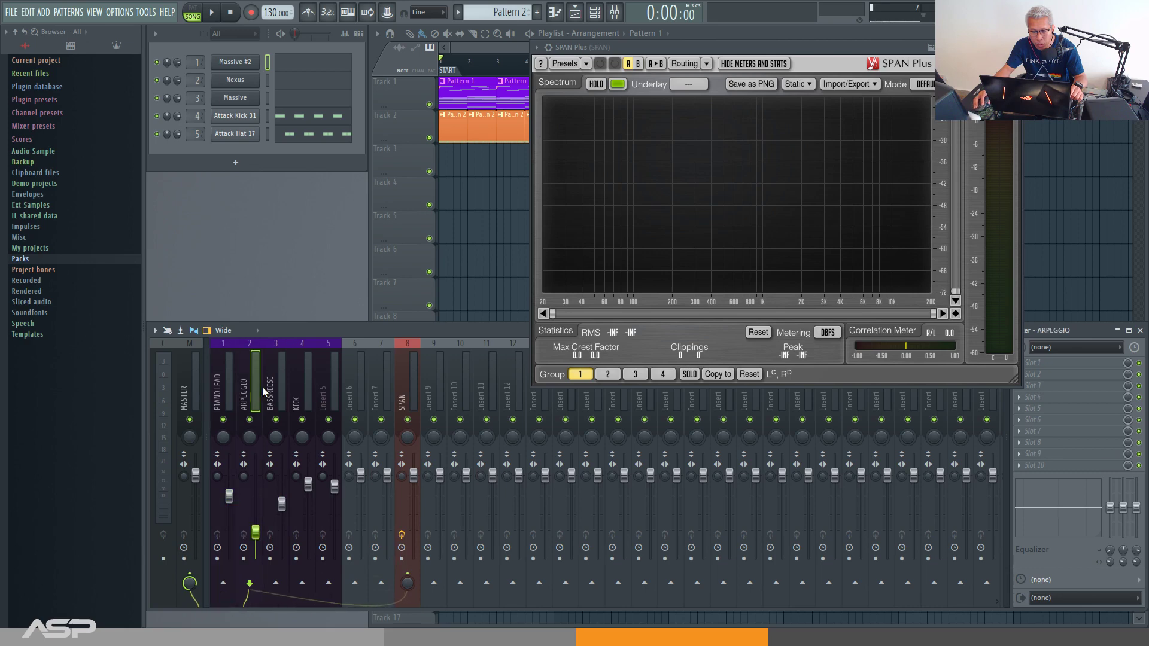
Play the arrangement to check whether SPAN Plus receives any signal, and stop playback
key(space)
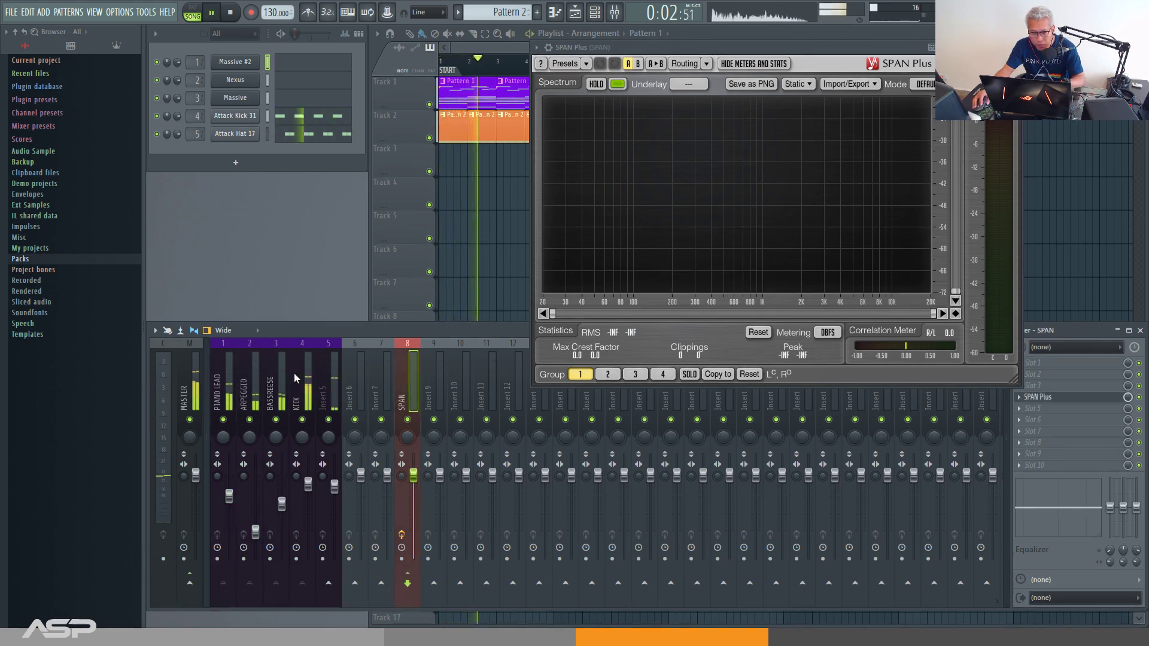
click(229, 383)
key(space)
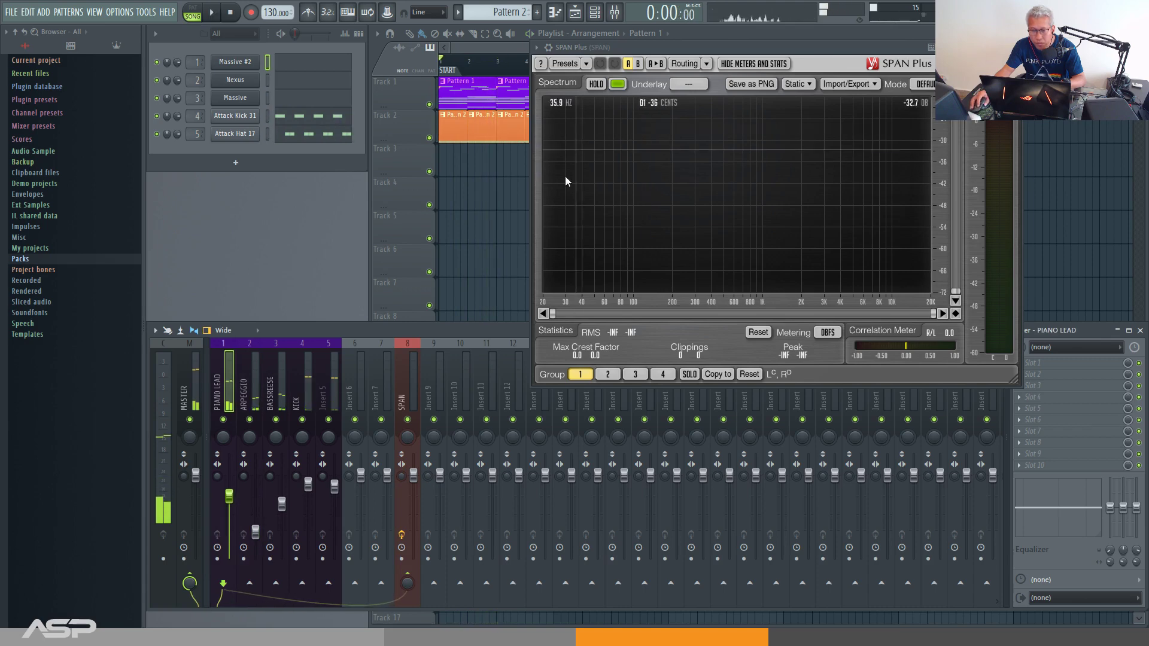
Open the processing settings with the input and output connections of the SPAN Plus plugin
drag(659, 48, 659, 64)
click(548, 63)
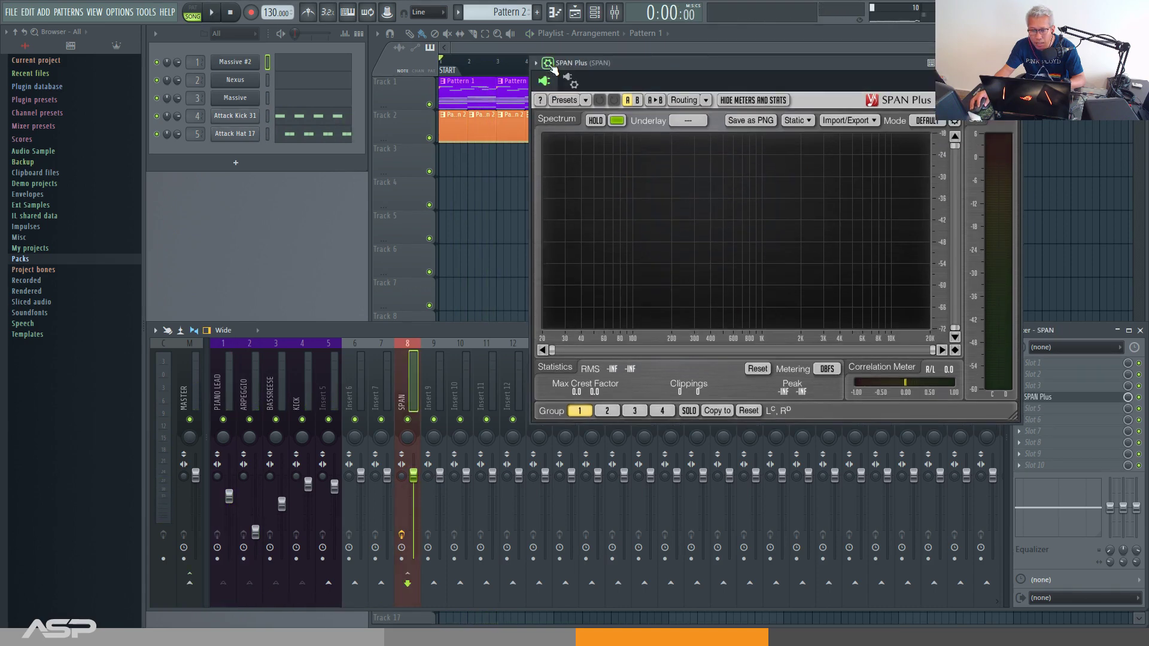
click(572, 80)
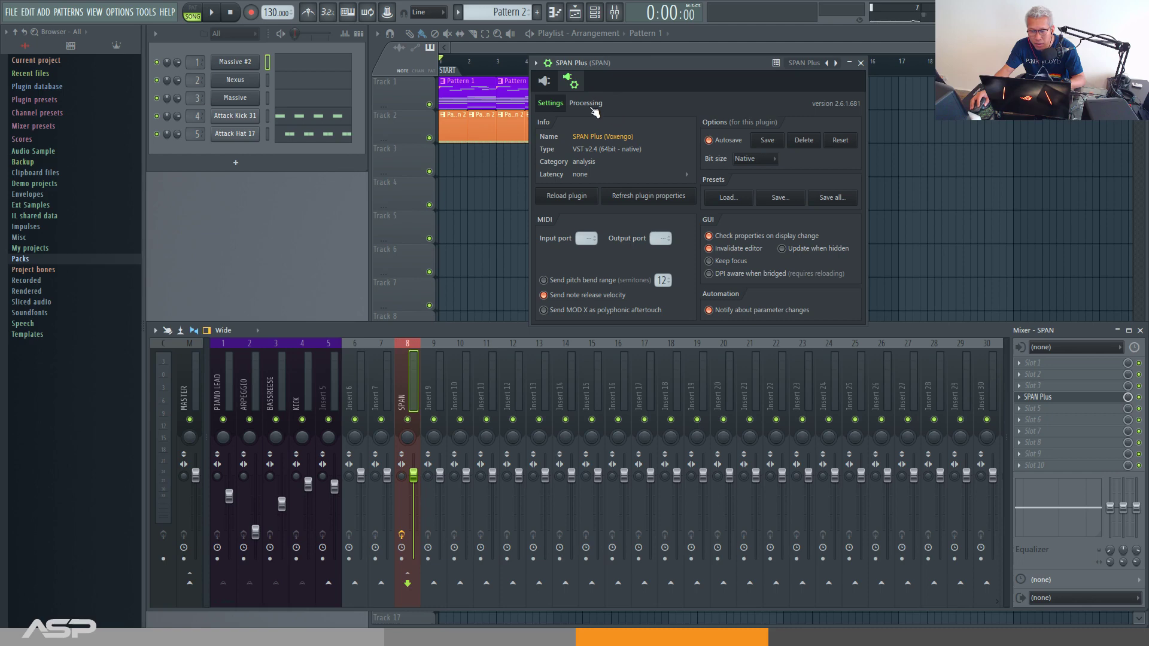
click(585, 104)
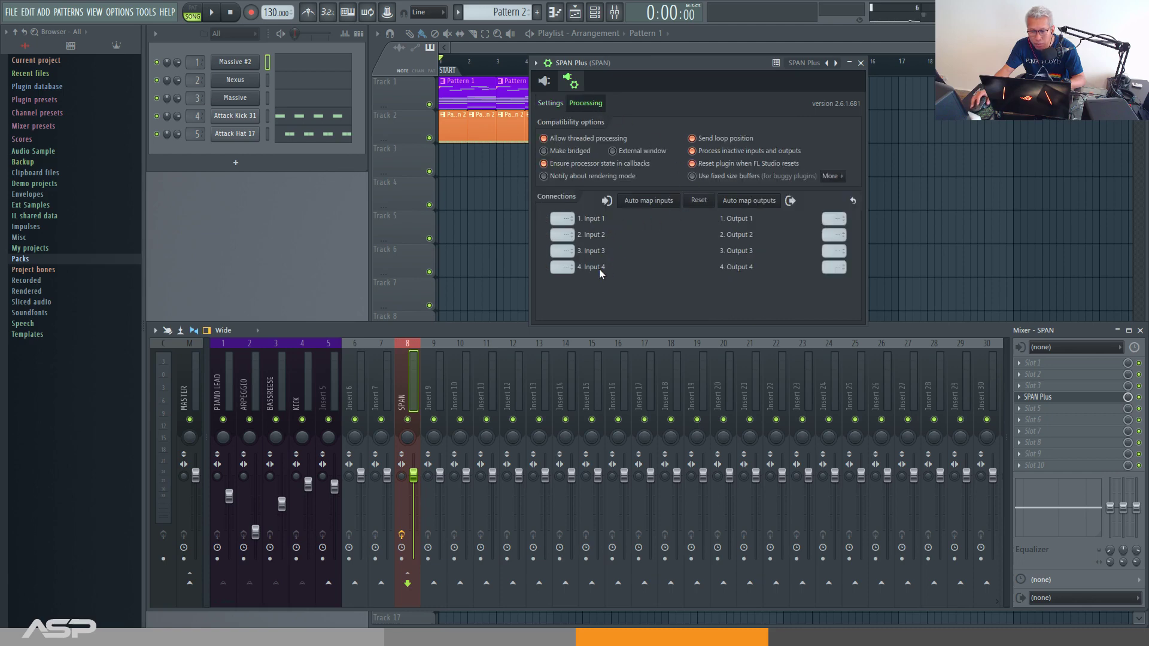
Map plugin inputs 1 to 4 to the PIANO LEAD, ARPEGGIO, BASSREESE and KICK tracks respectively
click(563, 219)
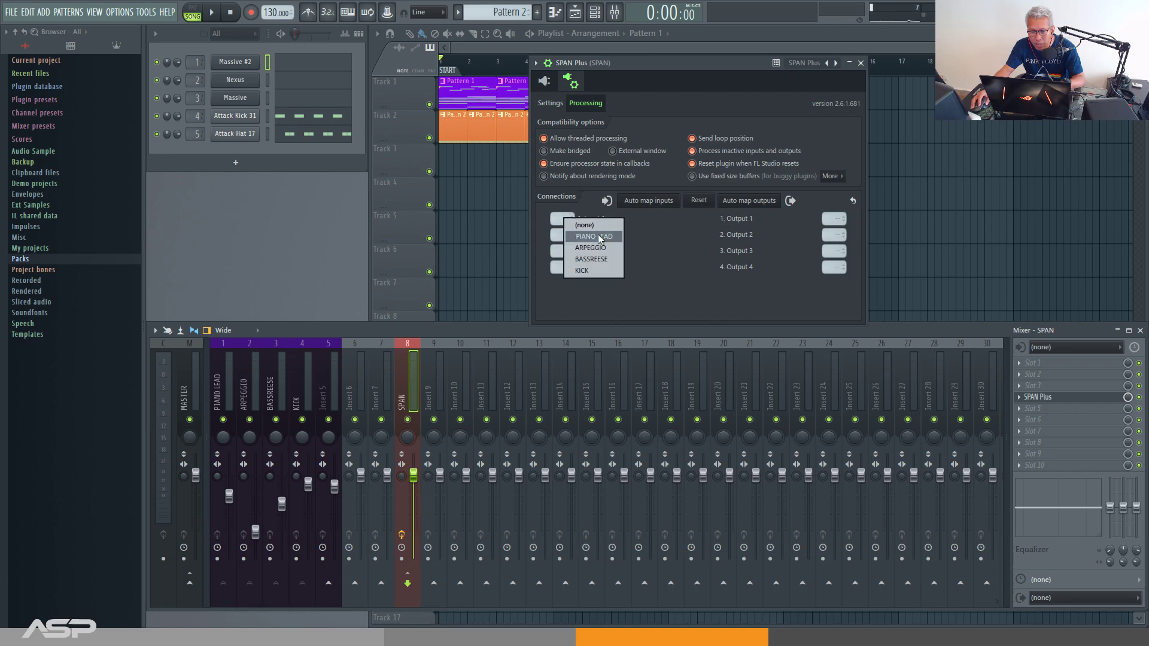
click(598, 236)
click(565, 234)
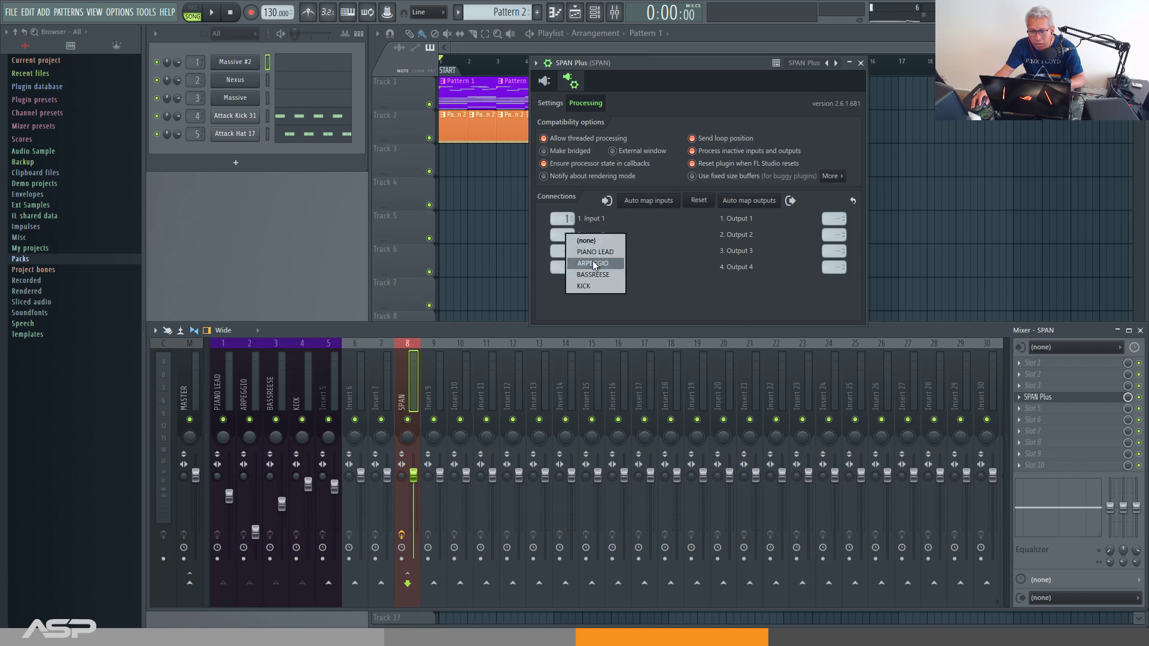
click(595, 263)
click(565, 251)
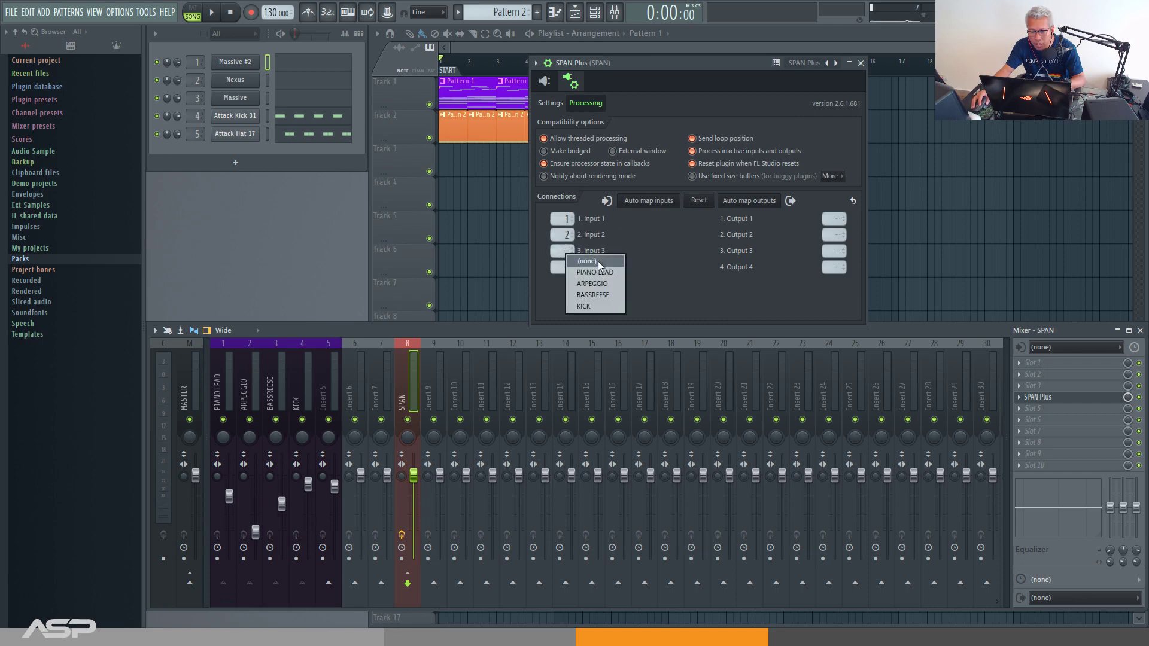
click(591, 296)
click(565, 268)
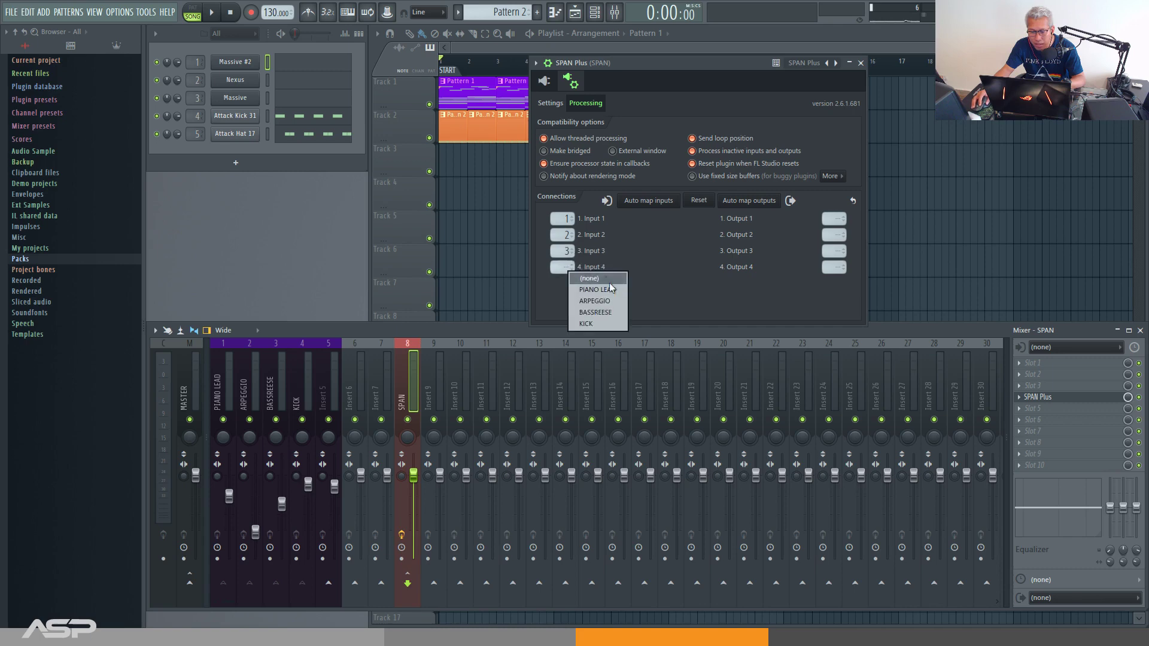
click(593, 323)
Return to the SPAN Plus interface, play the arrangement to check the groups for signal, and stop playback
click(544, 81)
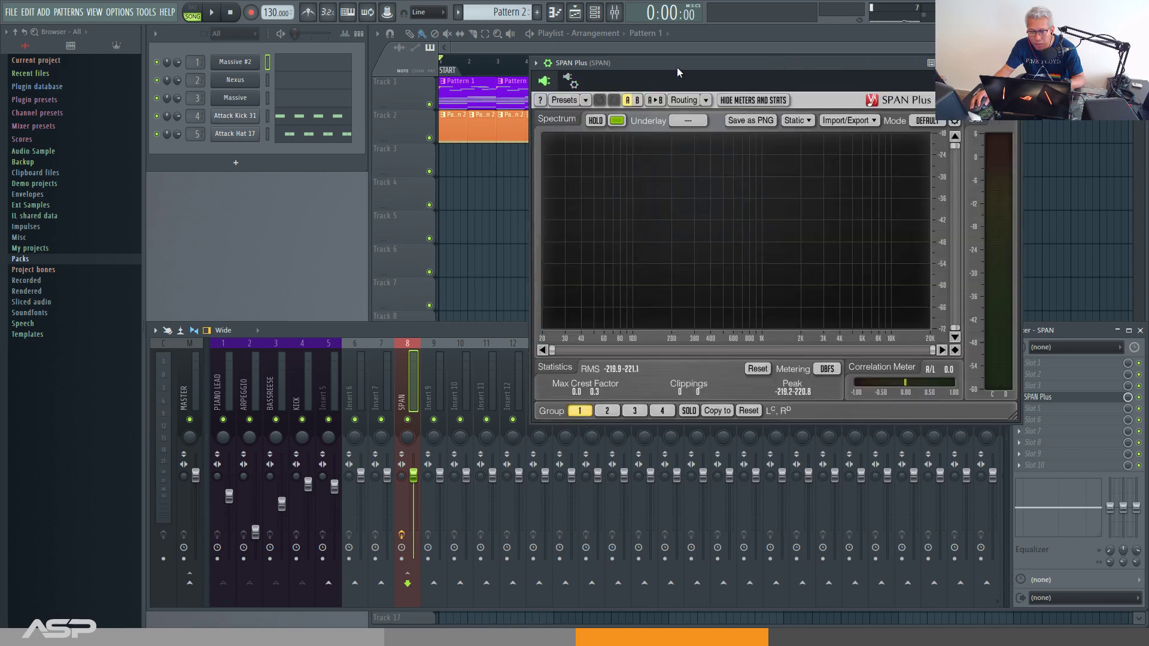
drag(677, 67, 668, 72)
key(space)
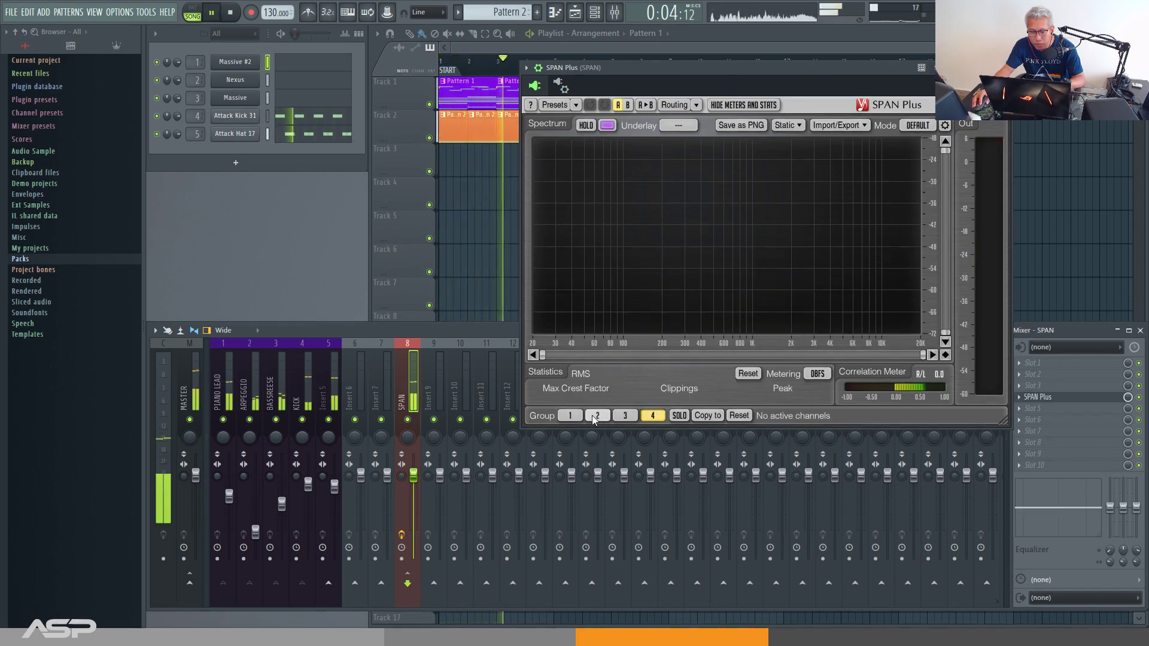
key(space)
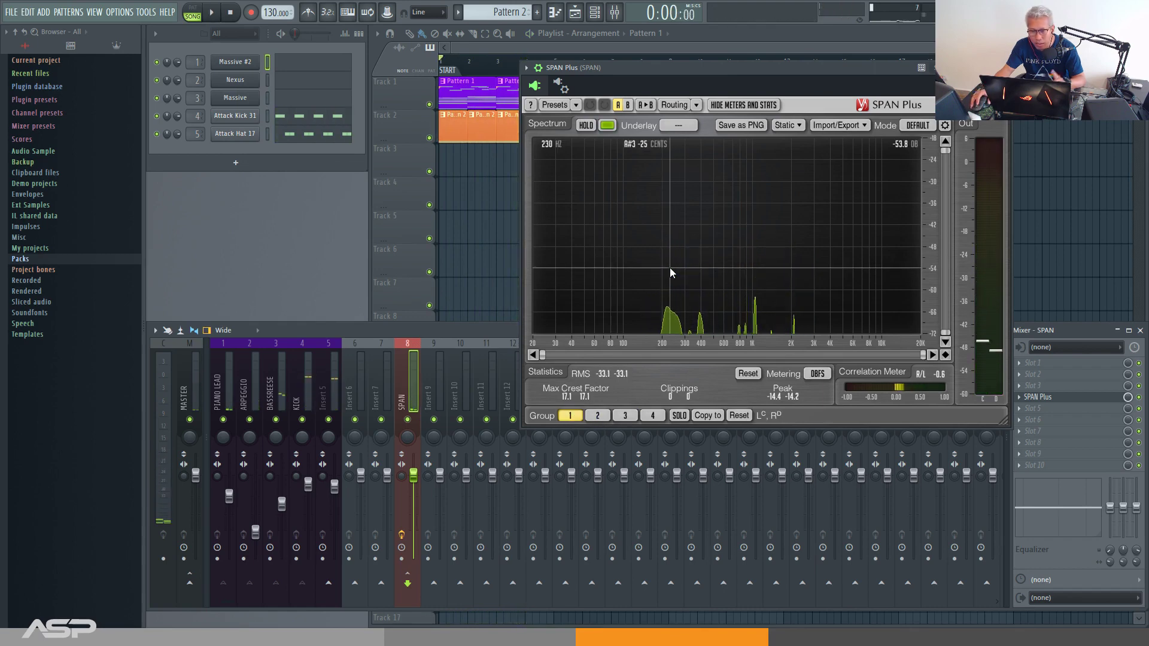
In the SPAN Plus channel routing, assign inputs IN3 to IN8 to channels E, F, G, H, I and J in order
click(538, 69)
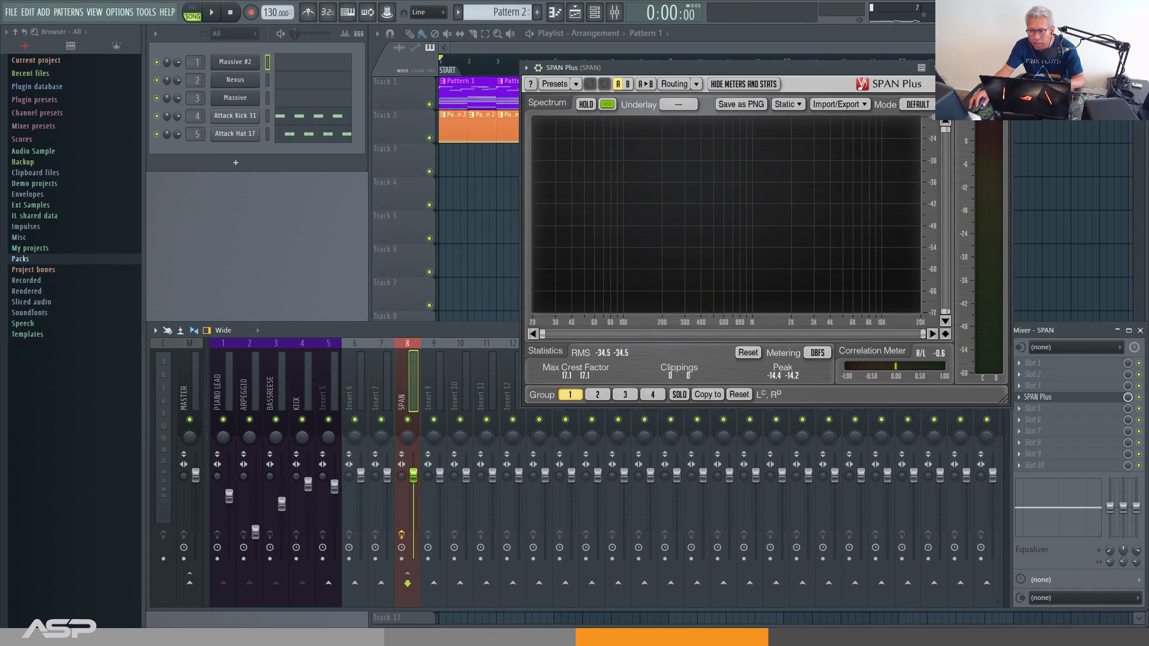
click(668, 84)
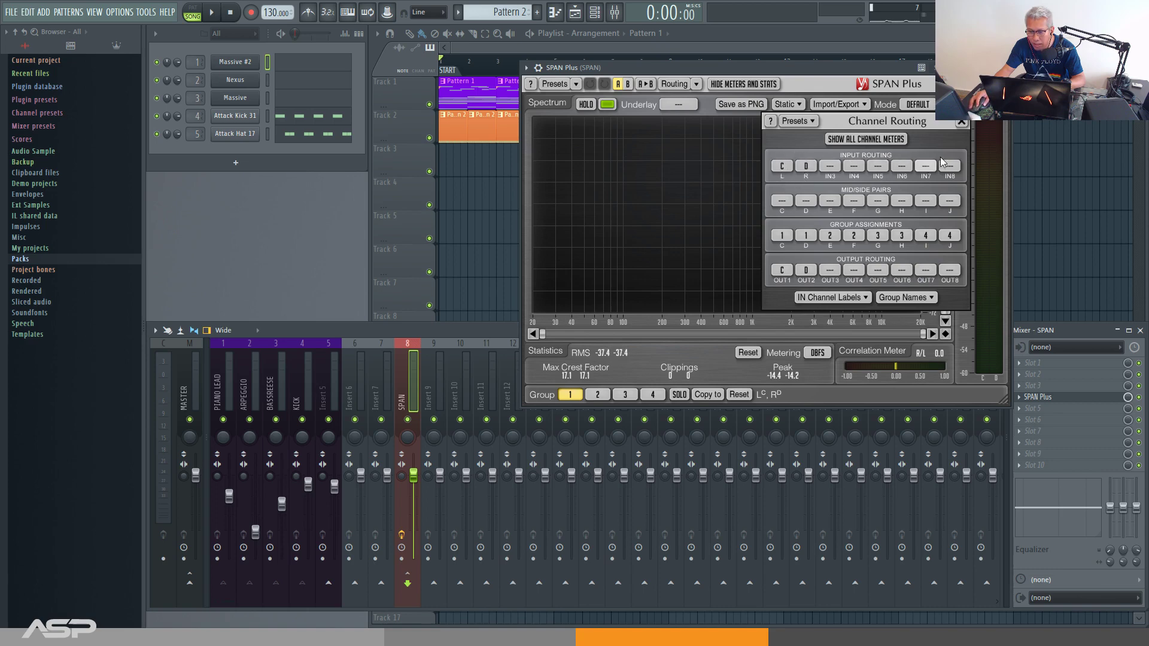
click(830, 166)
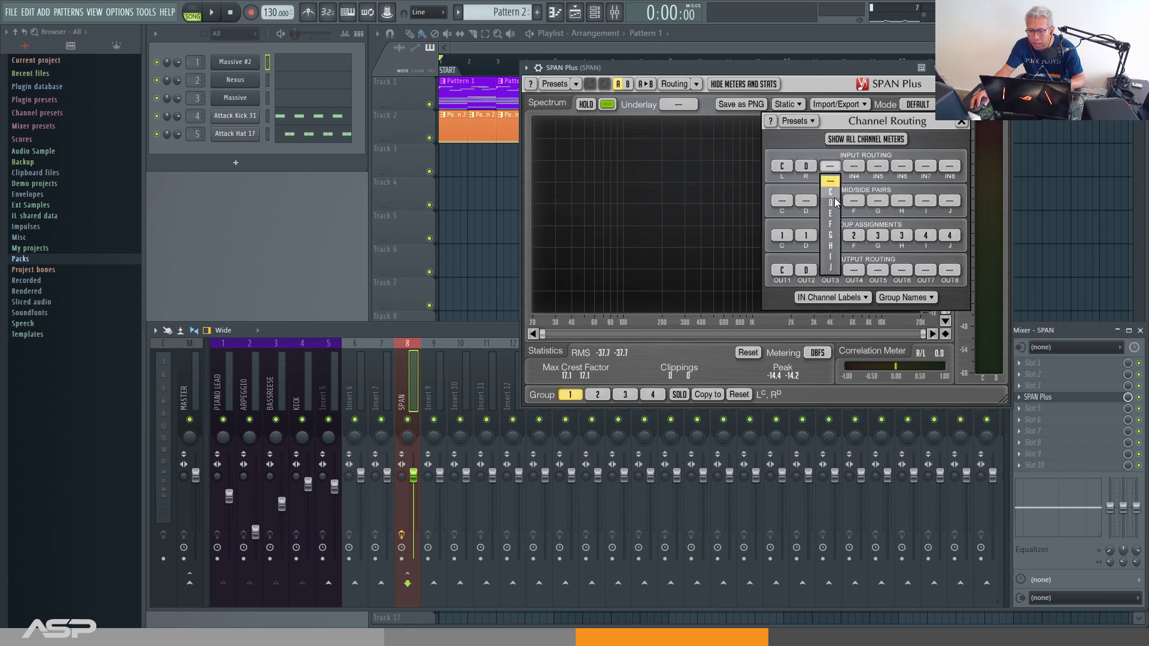
click(830, 213)
click(855, 165)
click(854, 224)
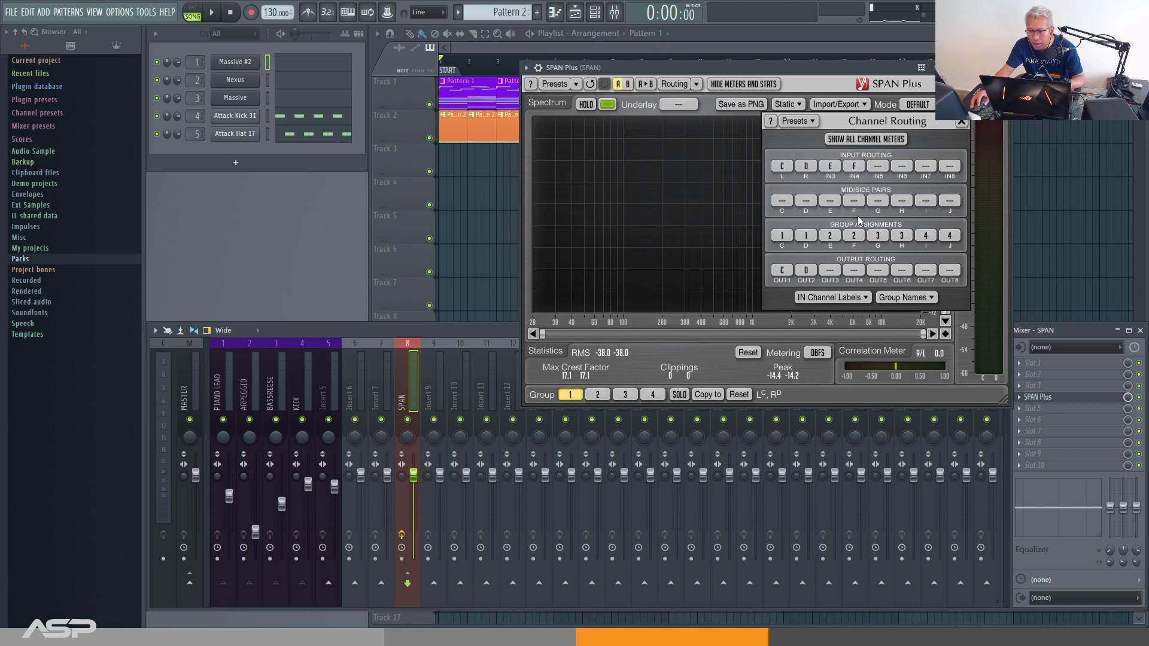
click(878, 166)
click(878, 235)
click(902, 165)
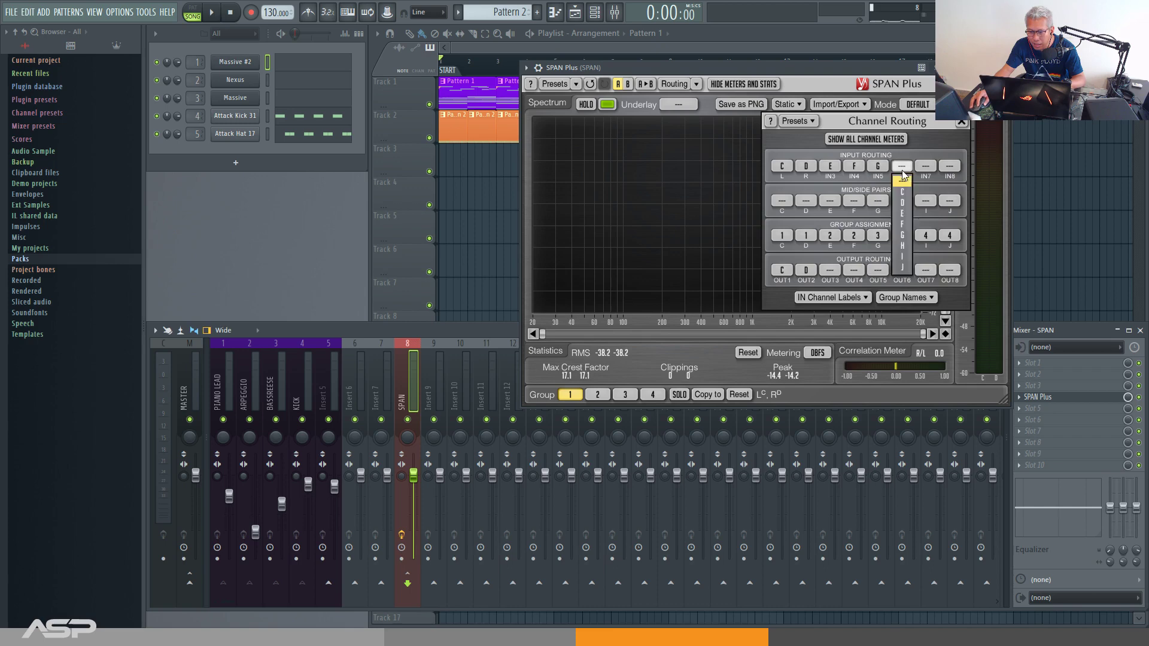
click(903, 244)
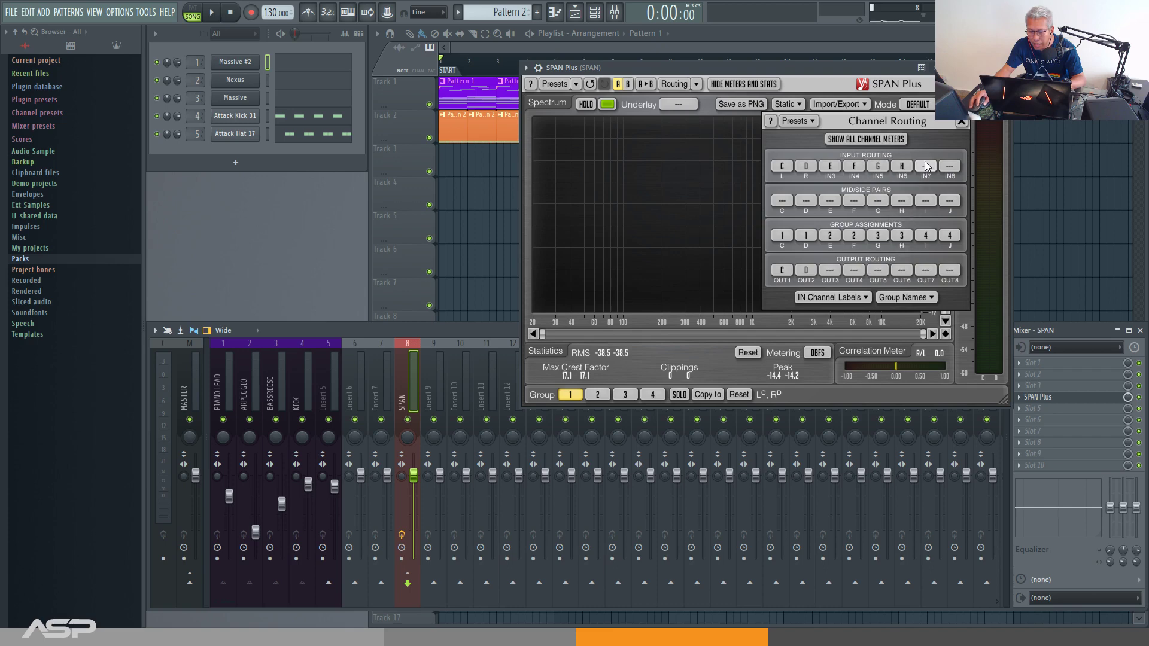
click(926, 166)
click(926, 256)
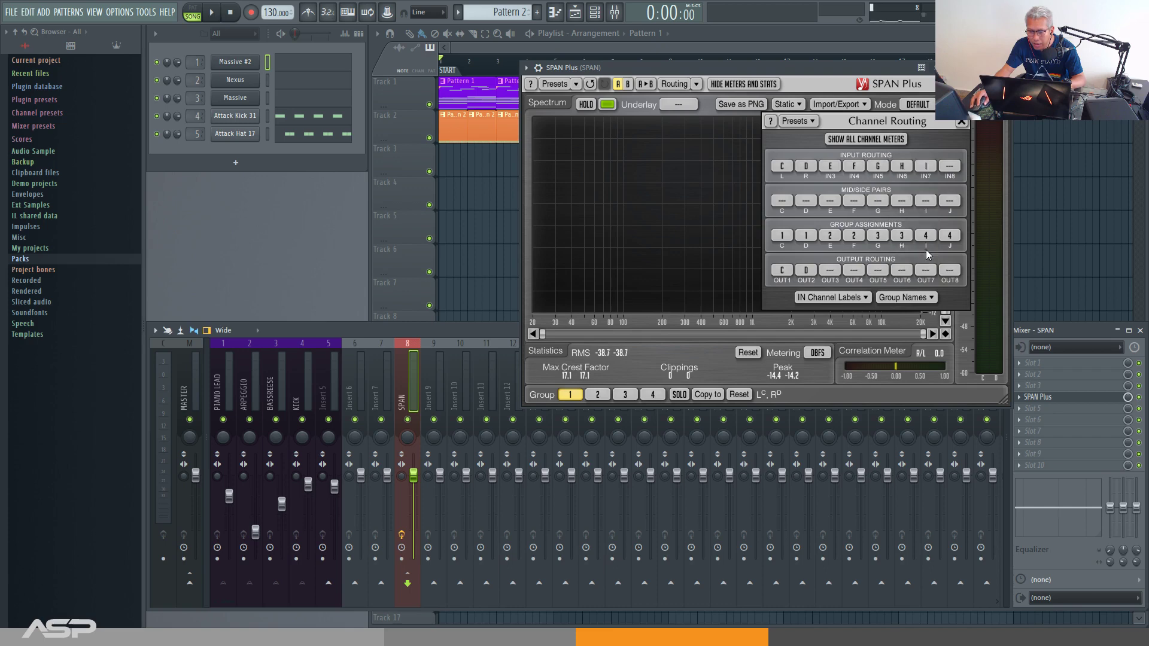
click(949, 165)
click(951, 268)
Assign outputs OUT3 to OUT8 to channels E through J in order, and test the routing by playing the arrangement briefly
click(838, 273)
click(830, 200)
click(854, 273)
click(854, 211)
click(878, 272)
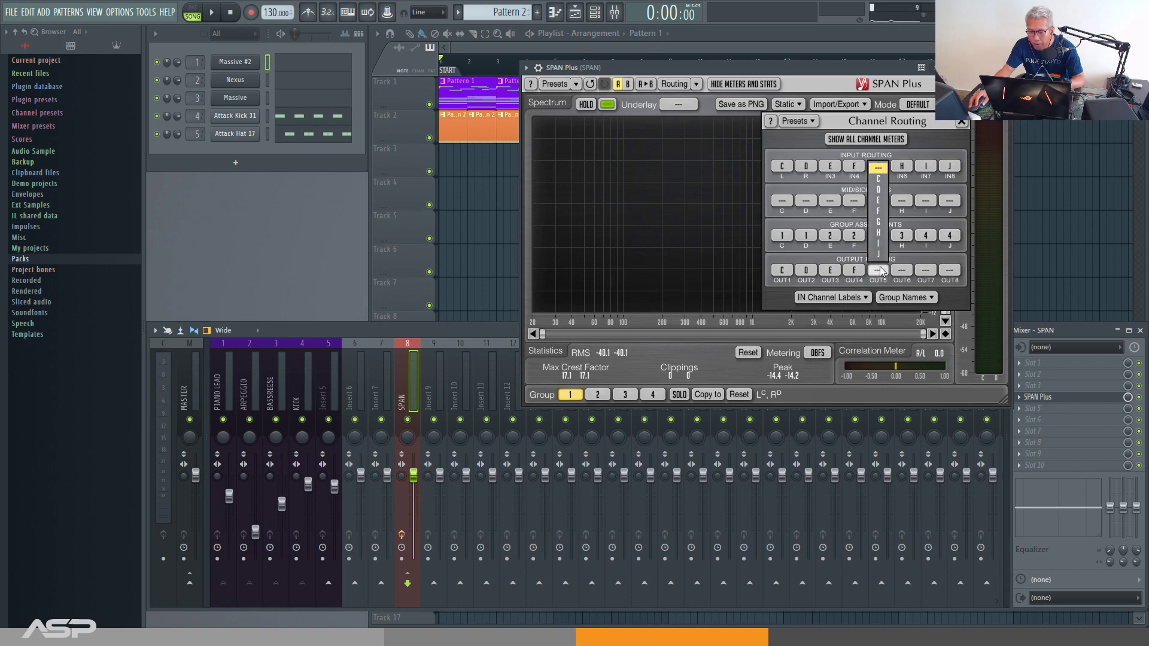
click(884, 222)
click(902, 271)
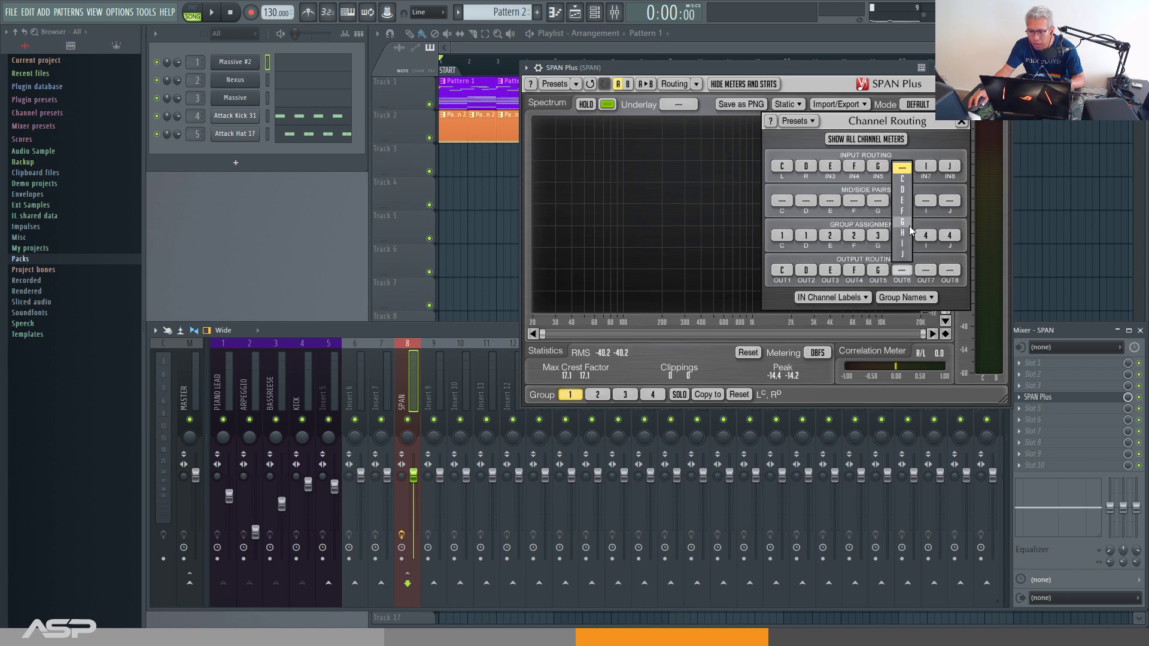
click(902, 232)
click(926, 271)
click(928, 243)
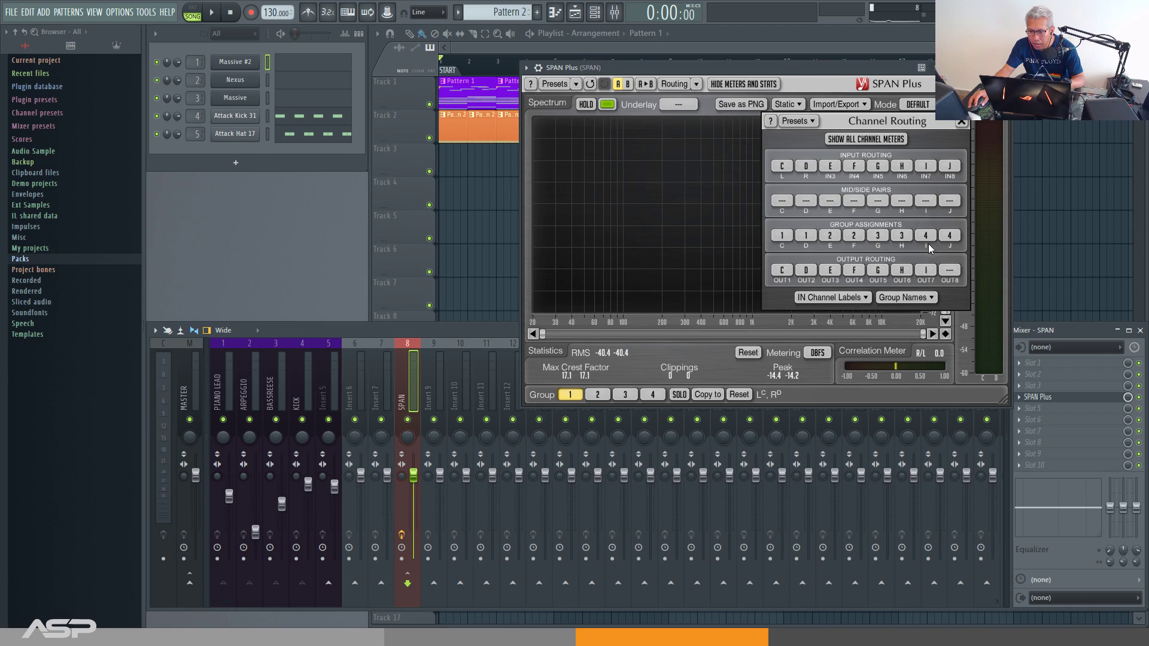
click(949, 271)
click(952, 255)
key(space)
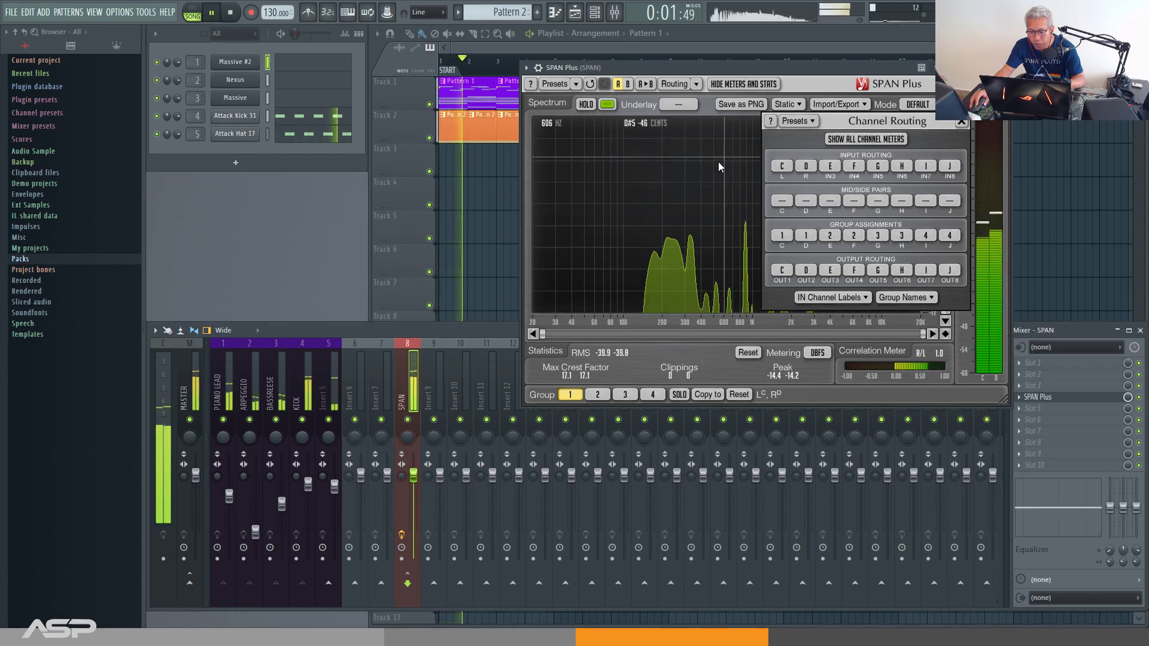
key(space)
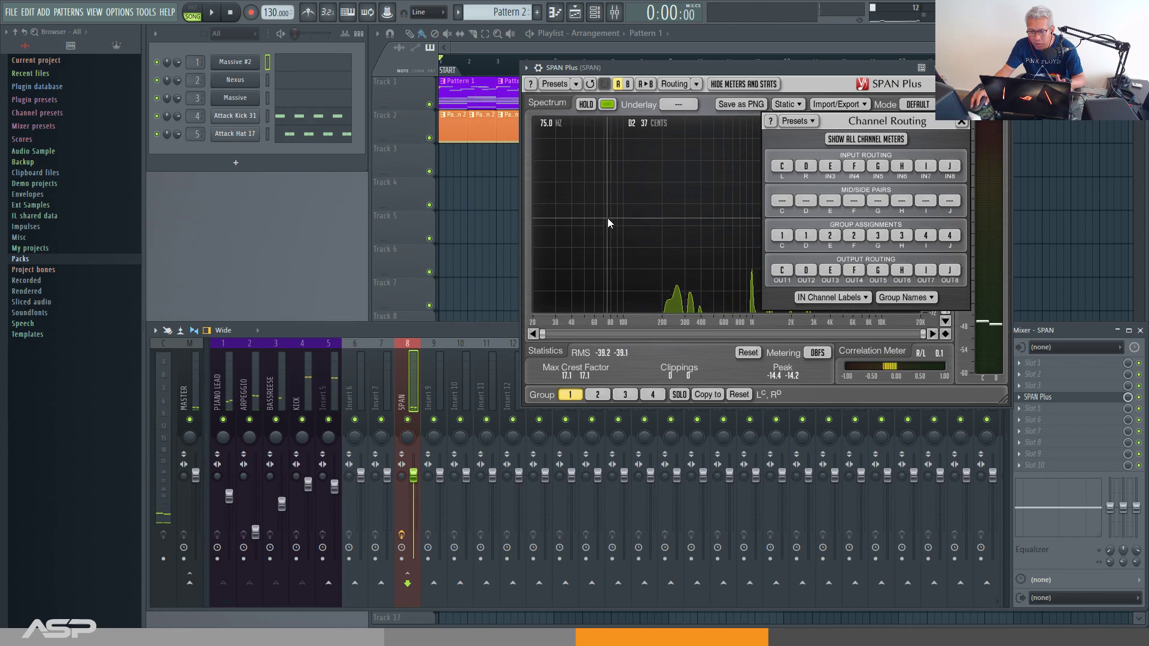
Name groups 1 to 4 PIANO, ARPEGGI, BASS and KICK, and close the group names
click(904, 299)
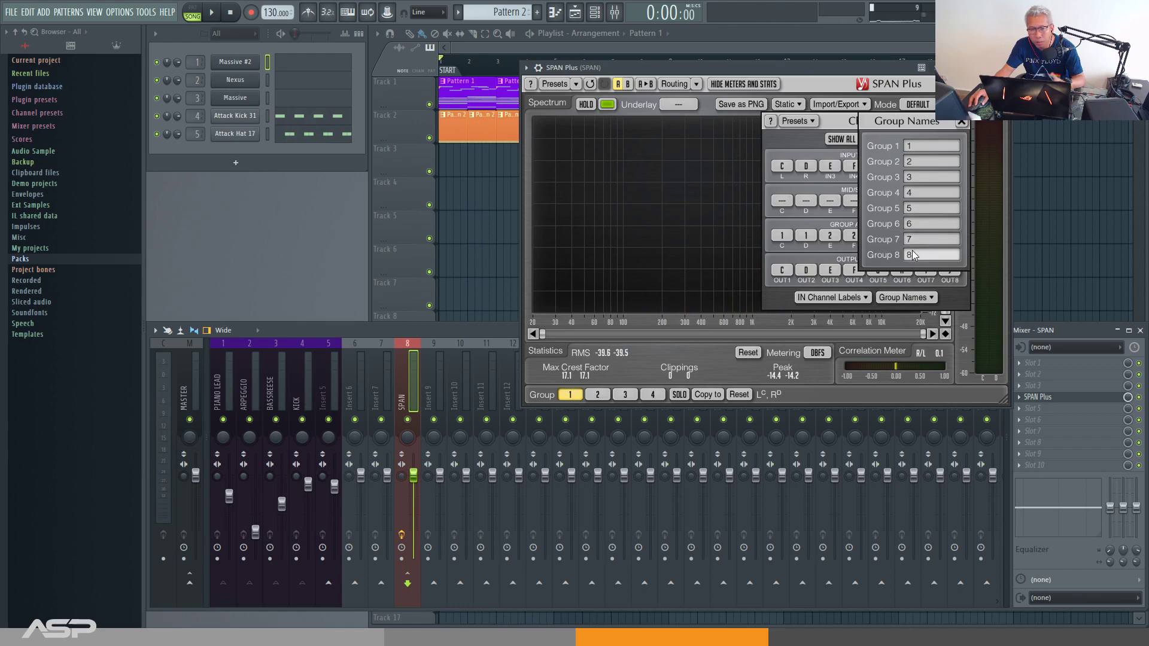
click(924, 148)
key(BackSpace)
text(P)
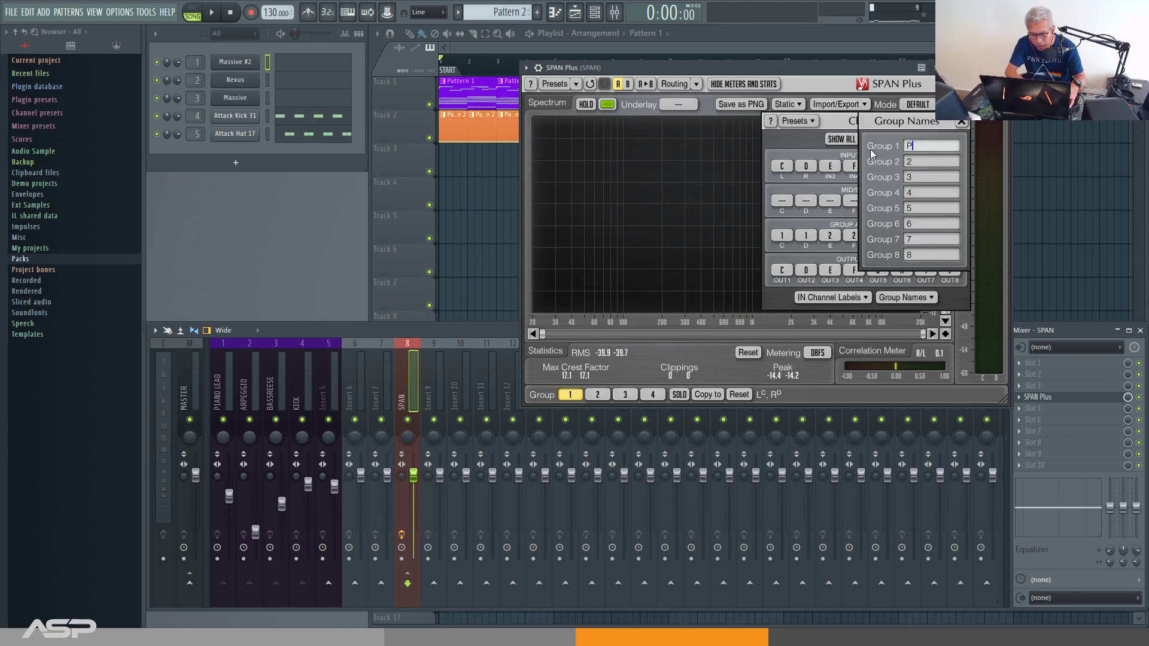
text(IANO)
key(Tab)
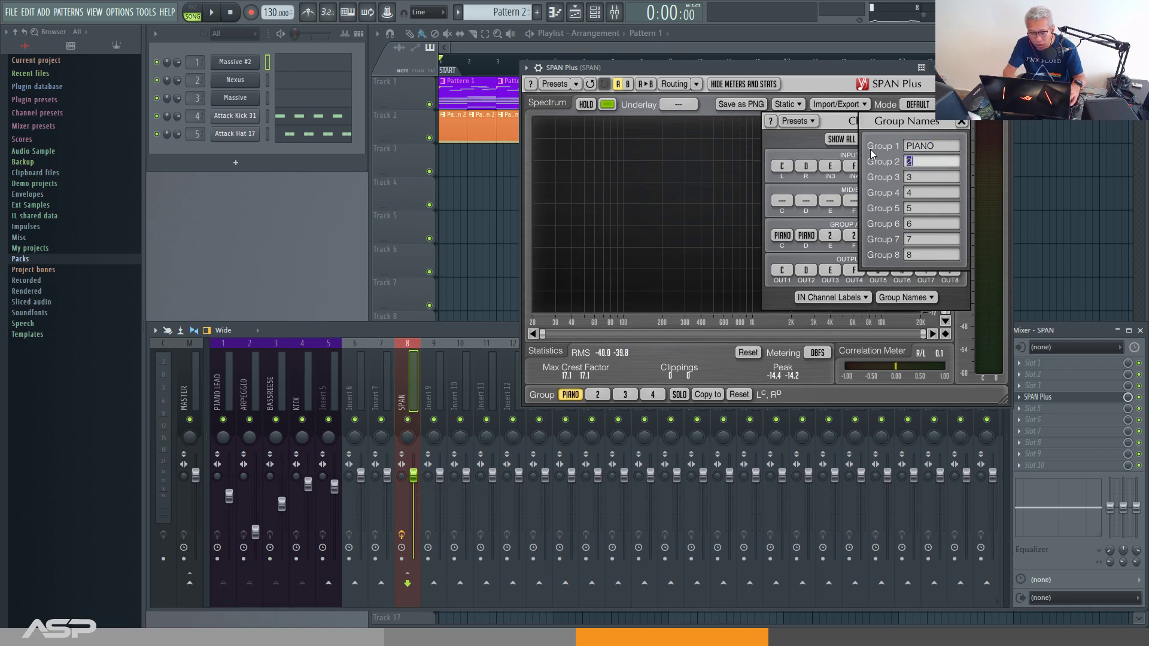
text(AR)
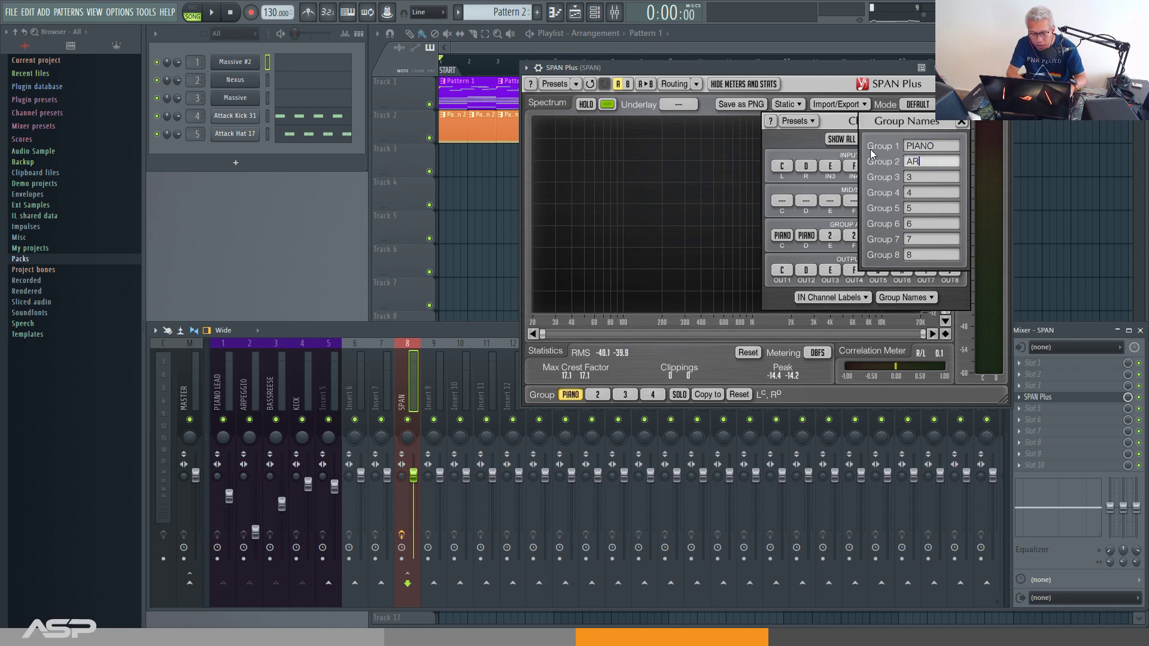
text(PEGGI)
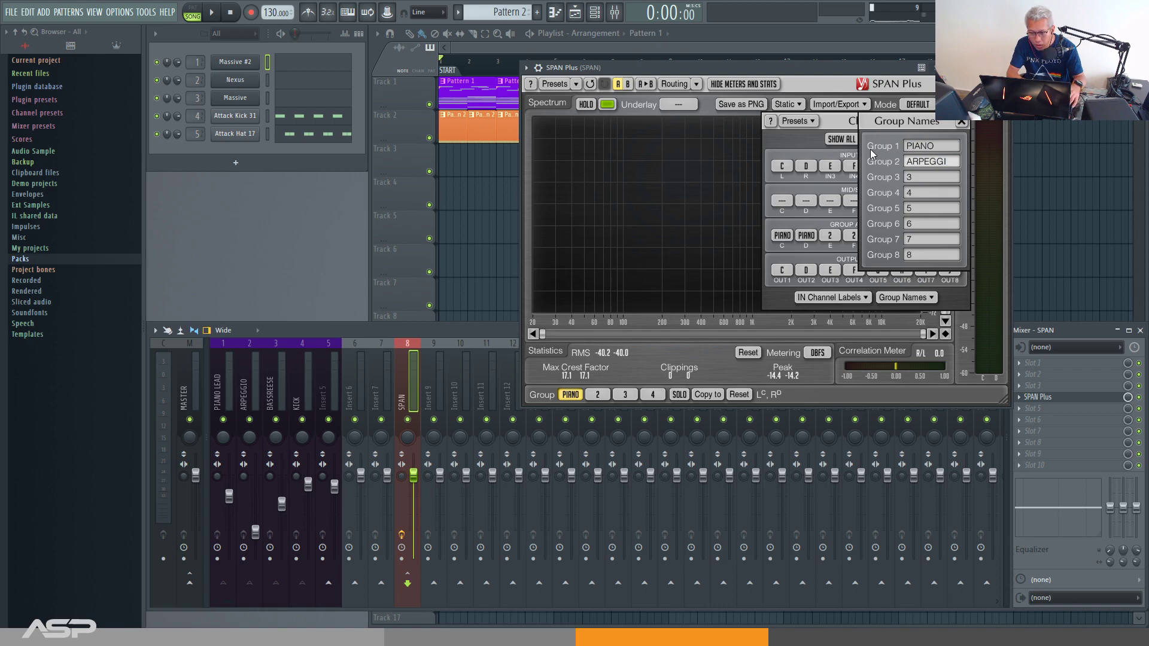
key(Tab)
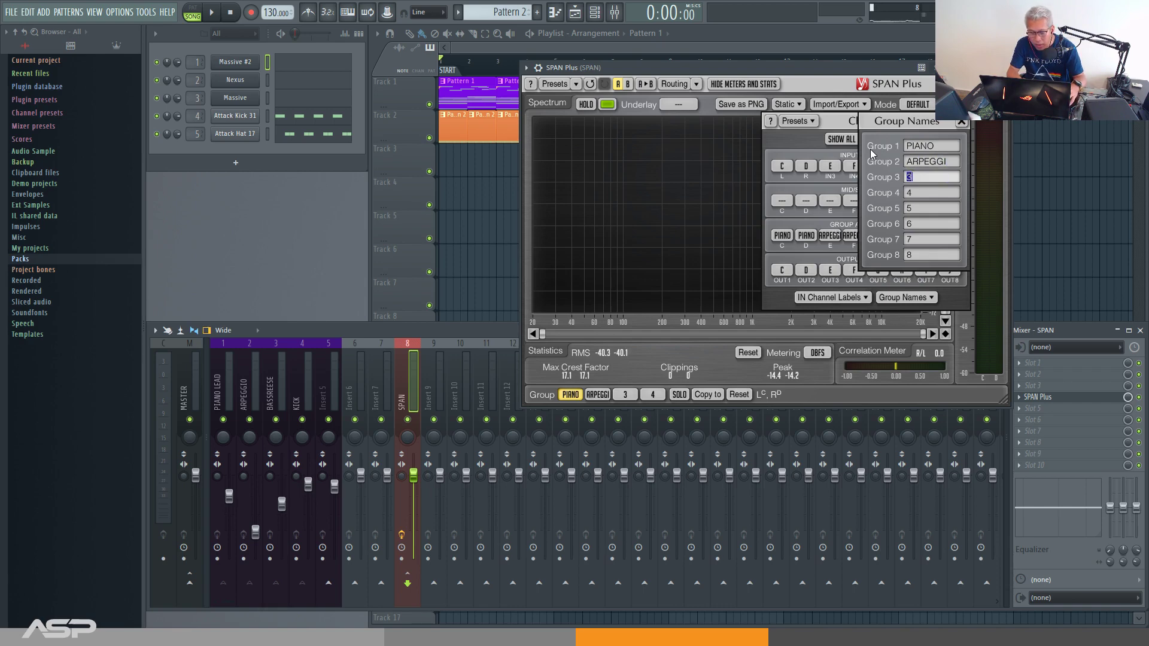
text(BASS)
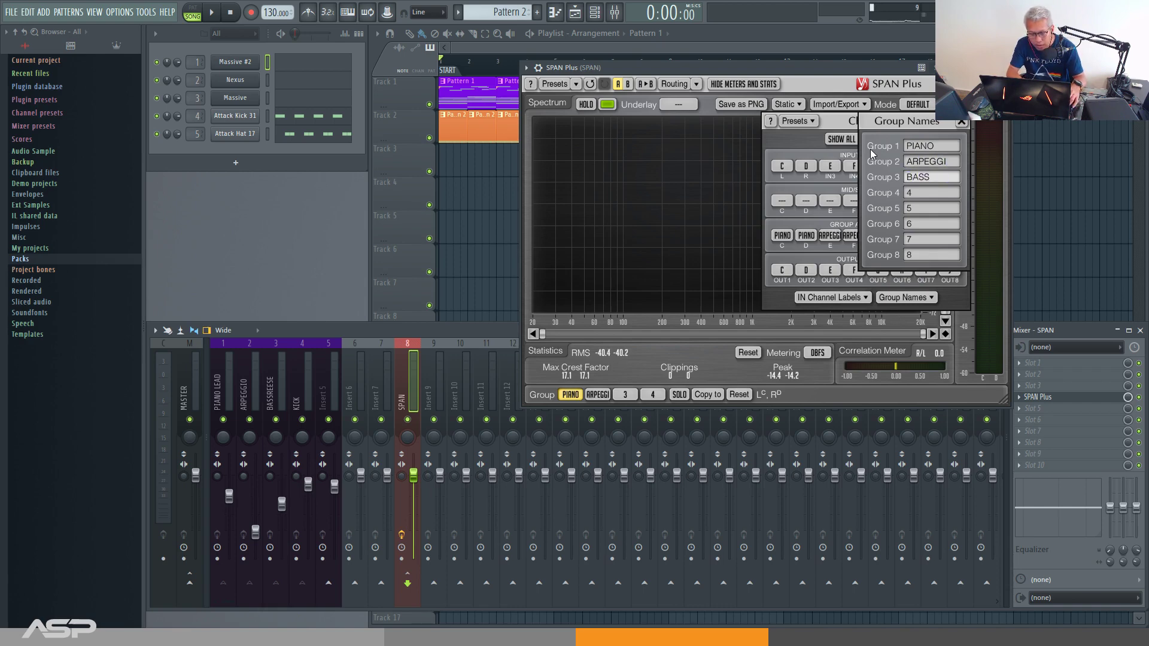
key(Tab)
text(KICK)
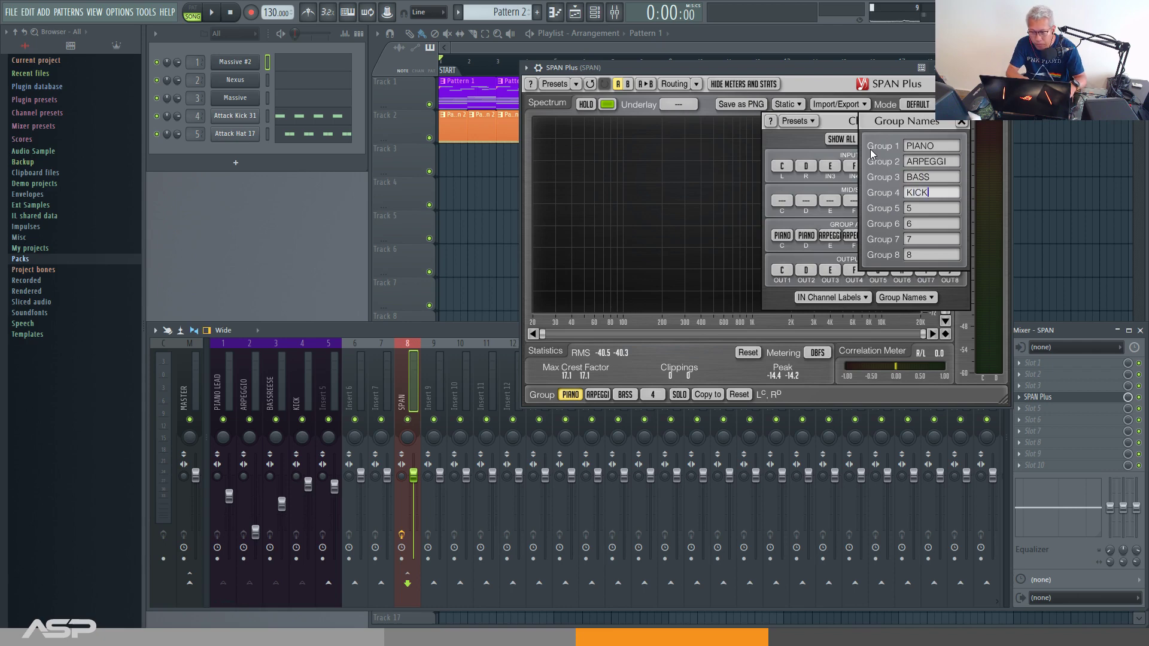
key(Return)
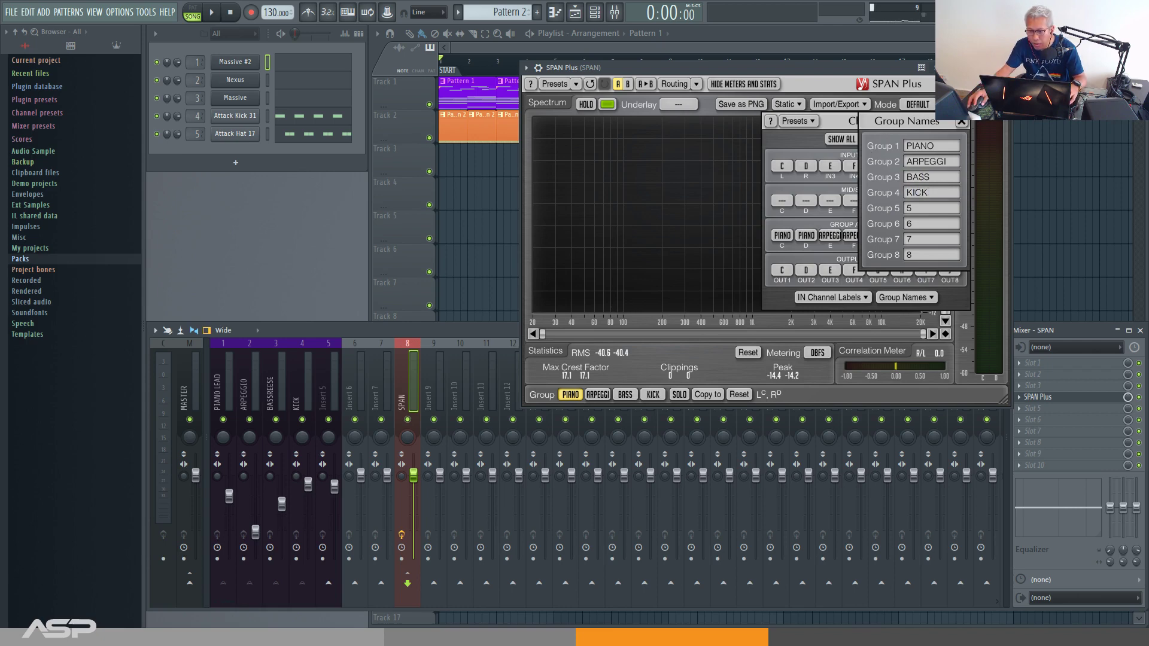
click(962, 122)
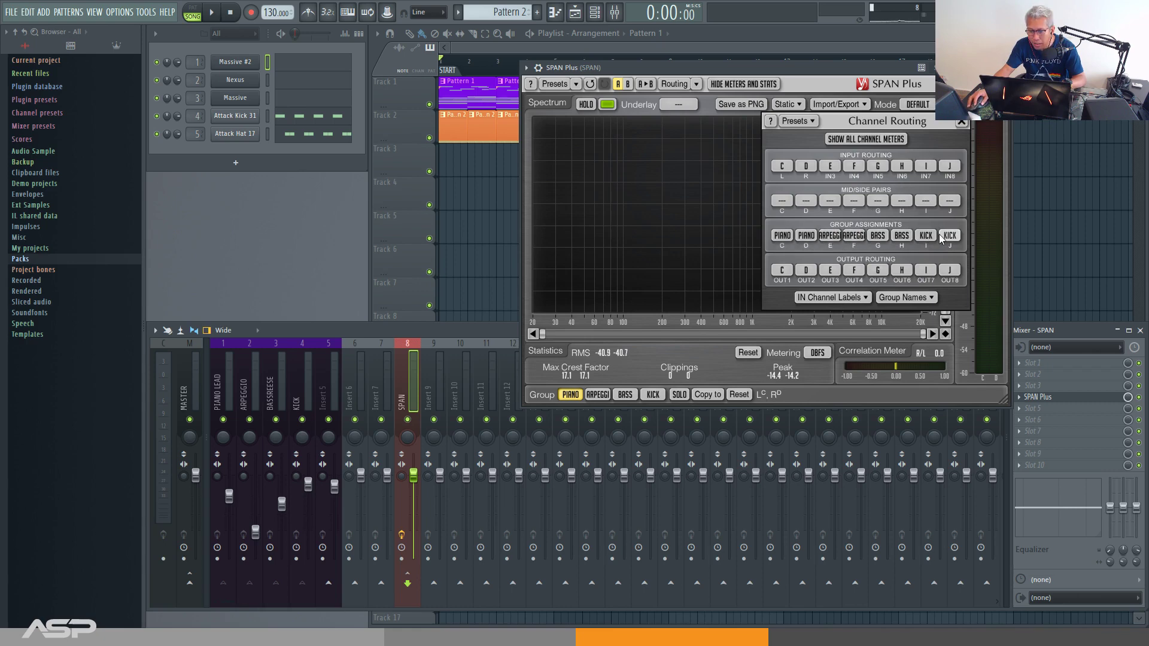
Look through the ARPEGGI, BASS and KICK groups to compare their spectrum colours, and return to the PIANO group
click(590, 395)
click(625, 396)
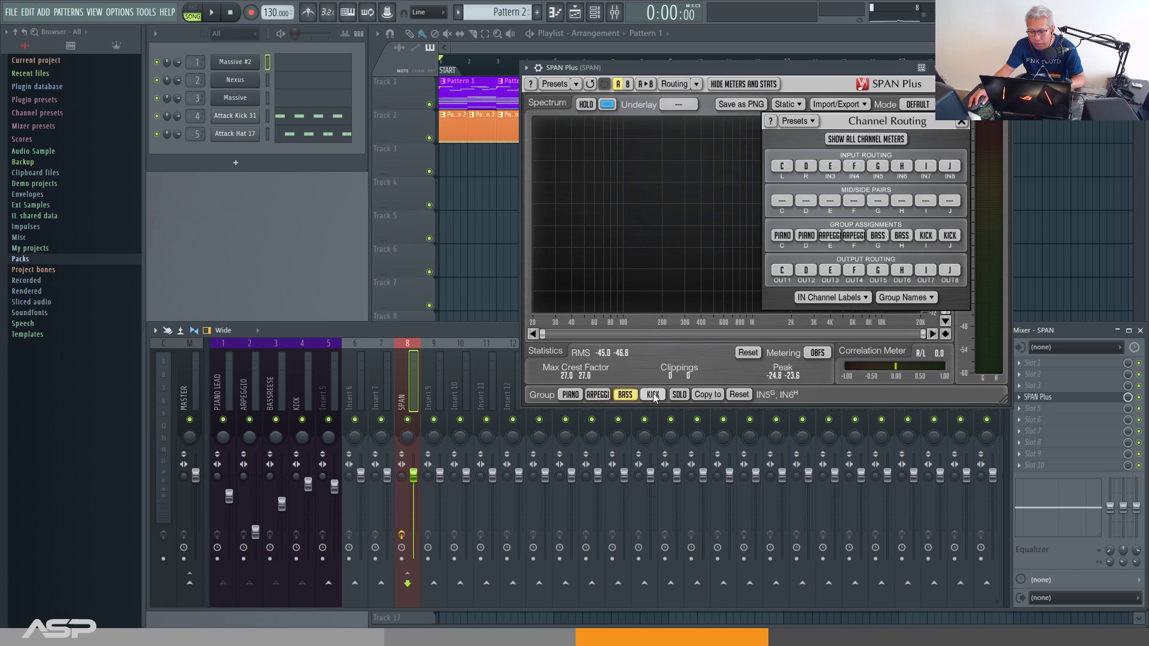
click(653, 396)
click(574, 397)
click(599, 395)
click(626, 395)
click(655, 395)
click(569, 396)
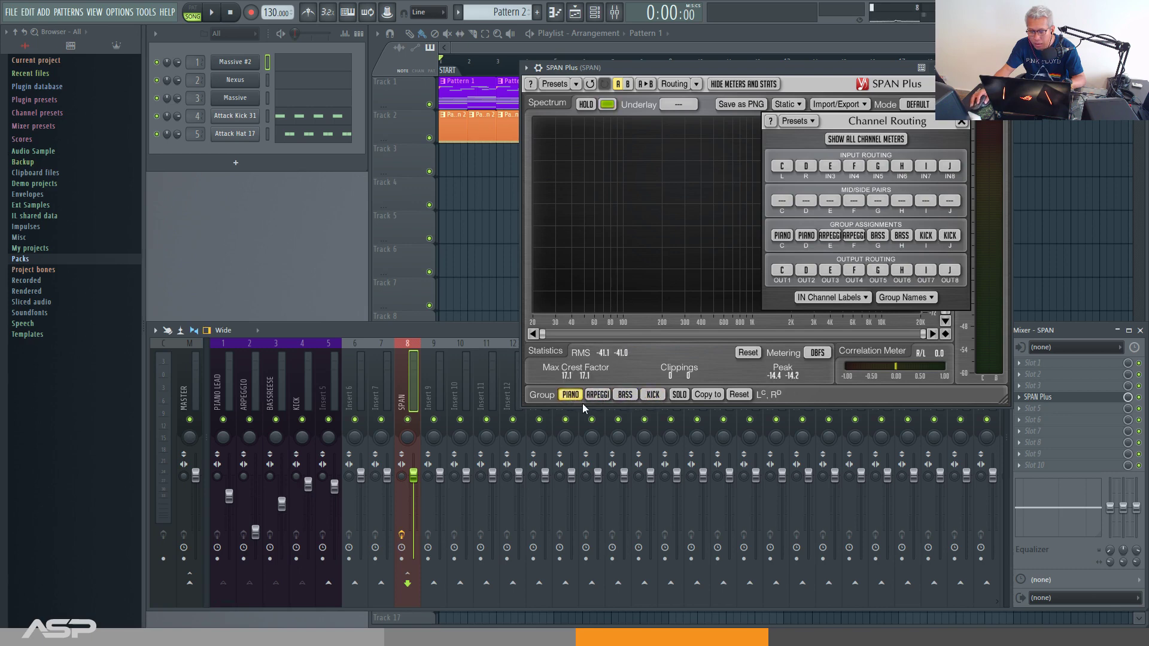
Close the channel routing, play the arrangement to view the PIANO group's spectrum, and stop playback
click(961, 123)
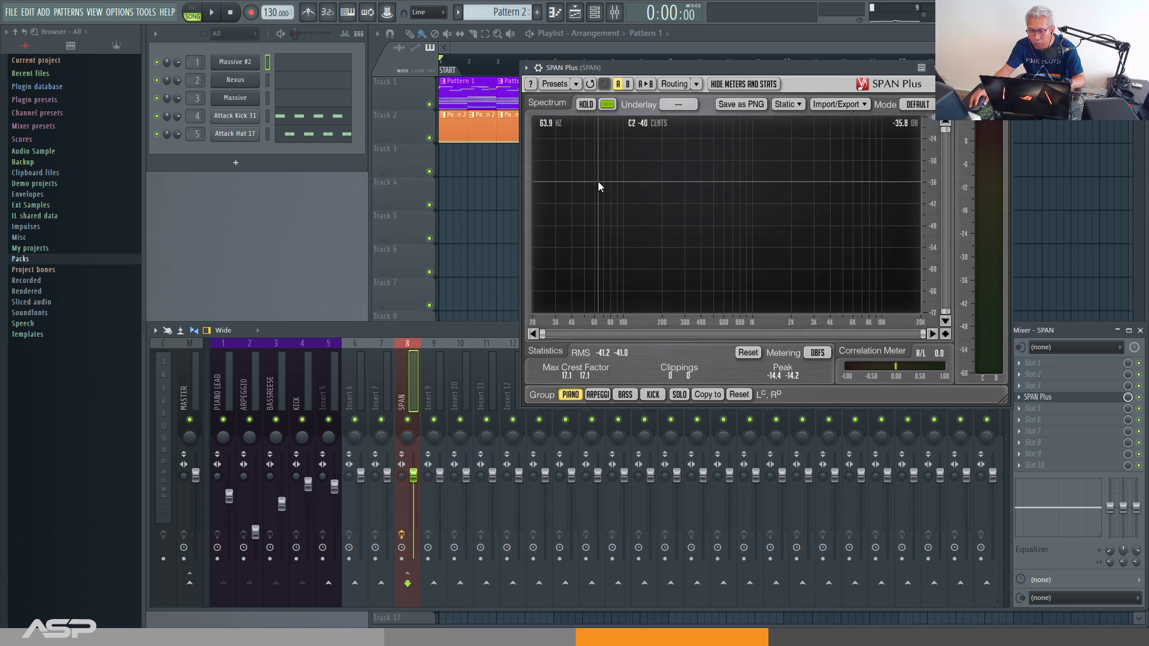
click(730, 73)
key(space)
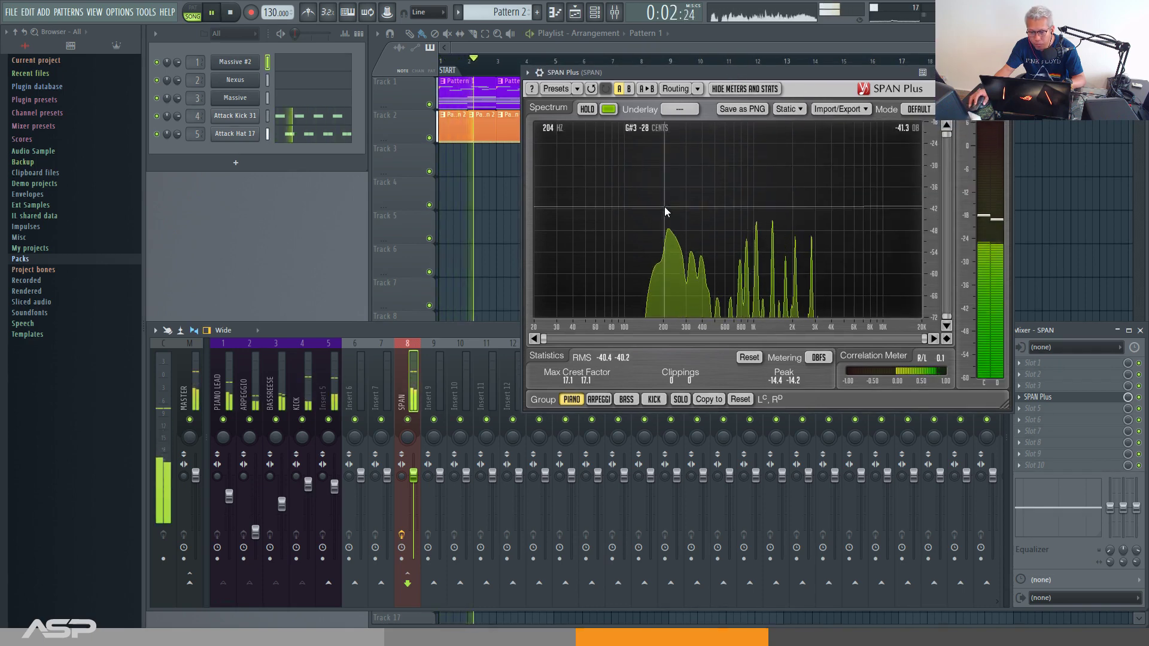
key(space)
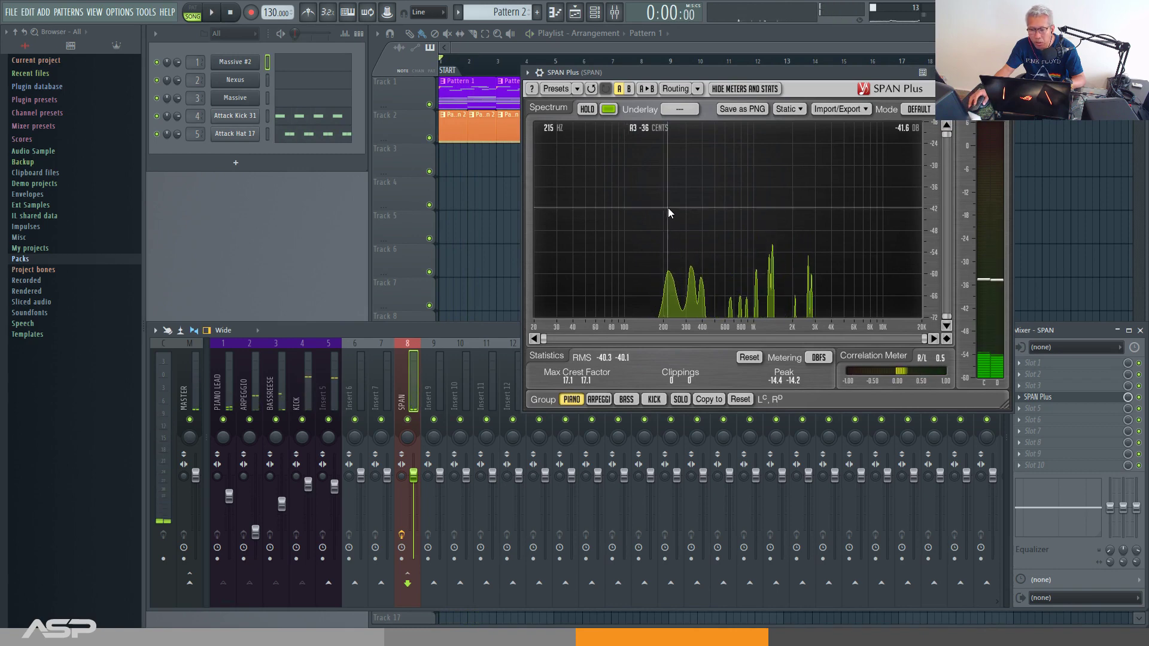
Underlay the ARPEGGI group on the PIANO spectrum, and play the arrangement twice briefly to compare the two
click(681, 109)
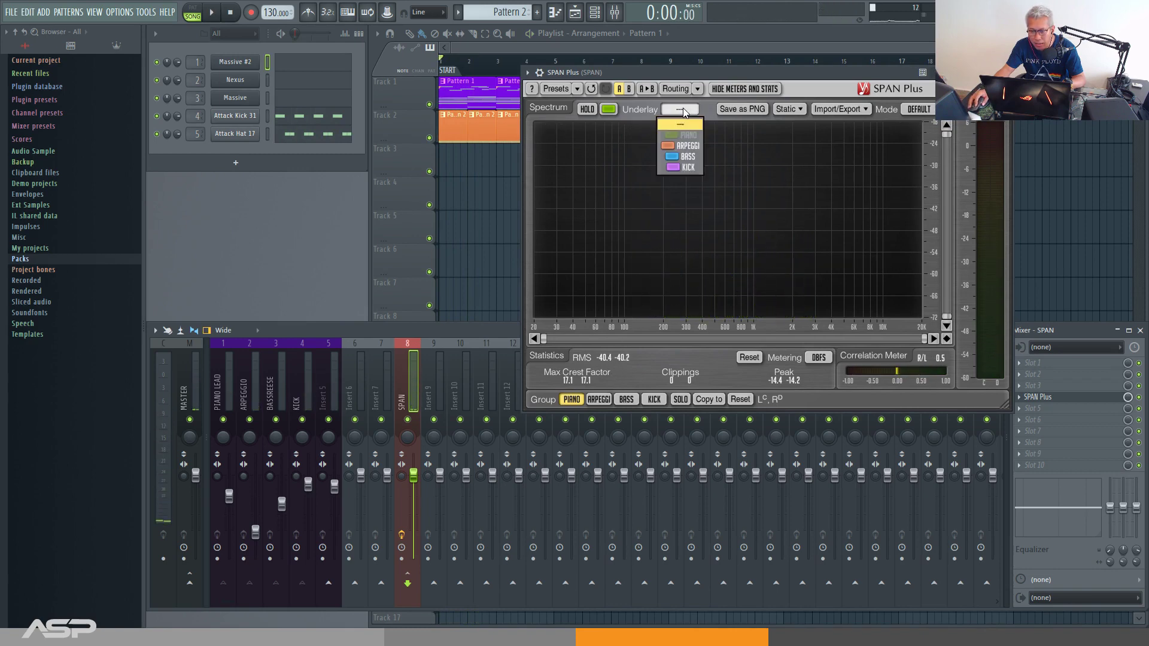
click(687, 146)
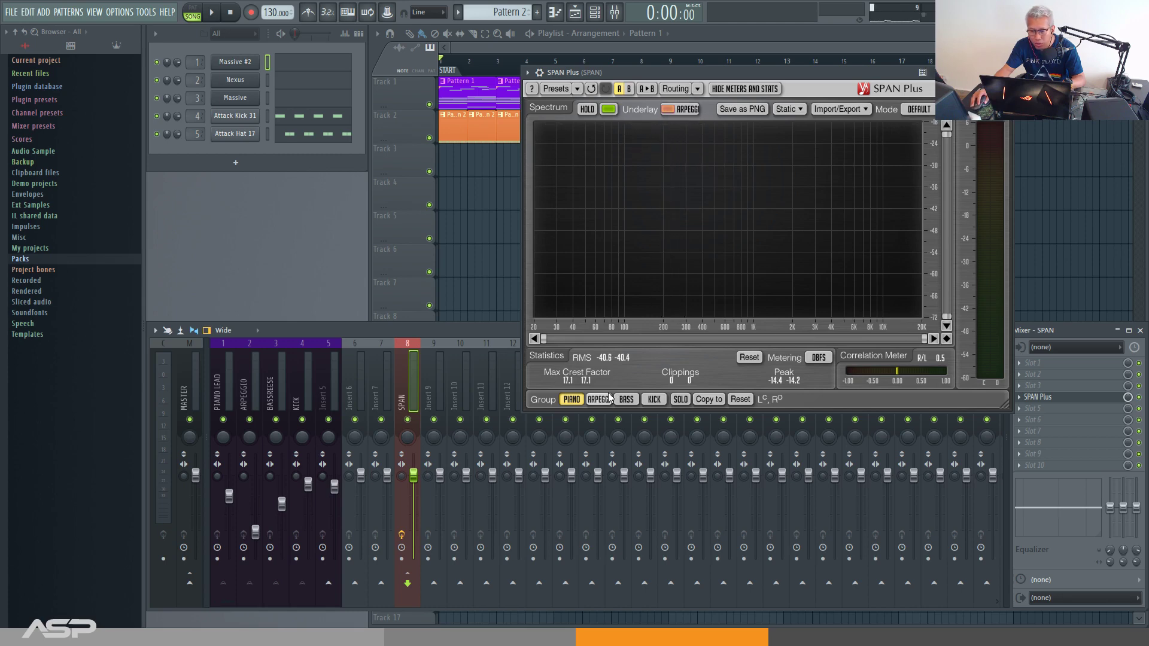
key(space)
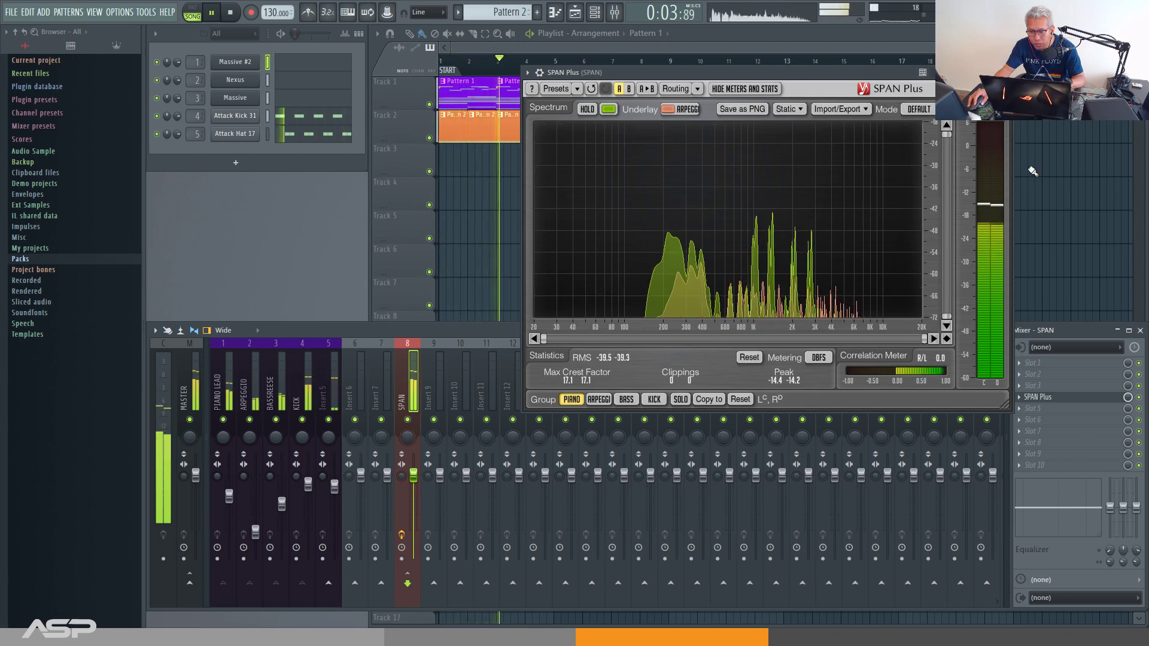
key(space)
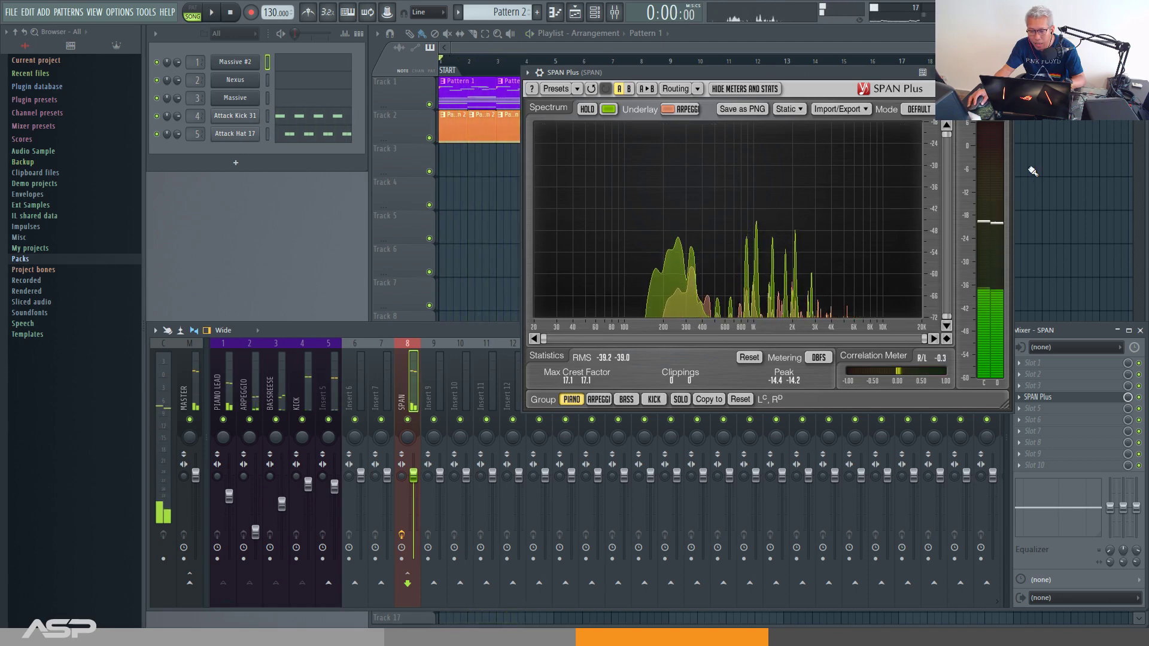
key(space)
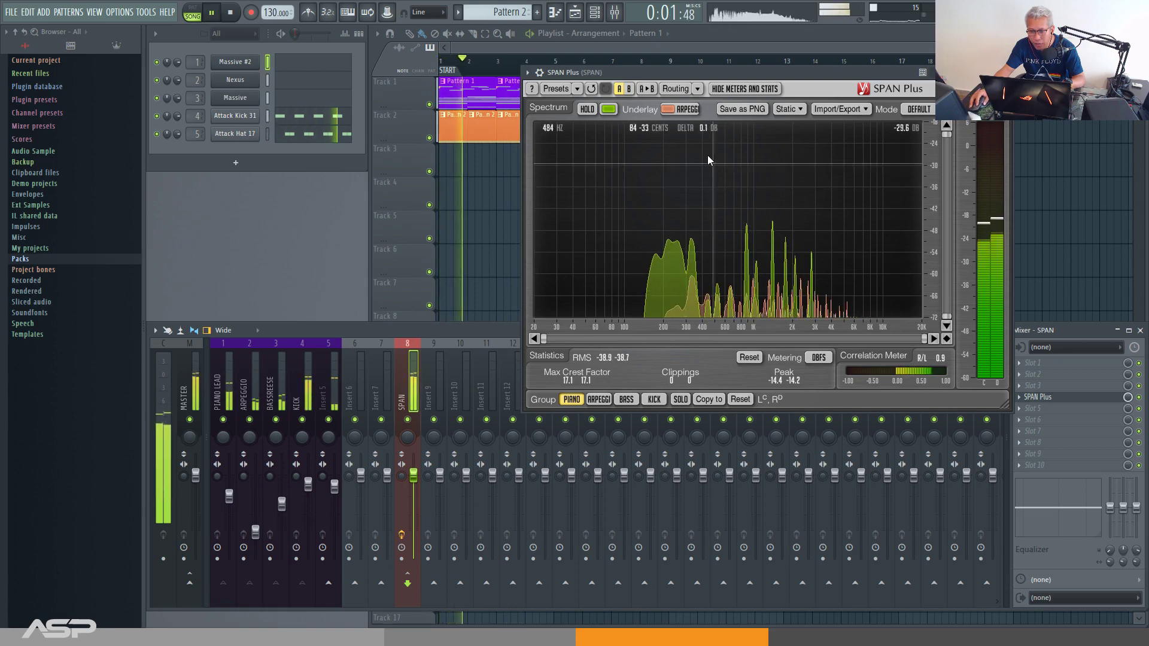
key(space)
Switch the PIANO group's underlay to BASS, and play the arrangement briefly to compare both spectra
click(680, 109)
click(684, 155)
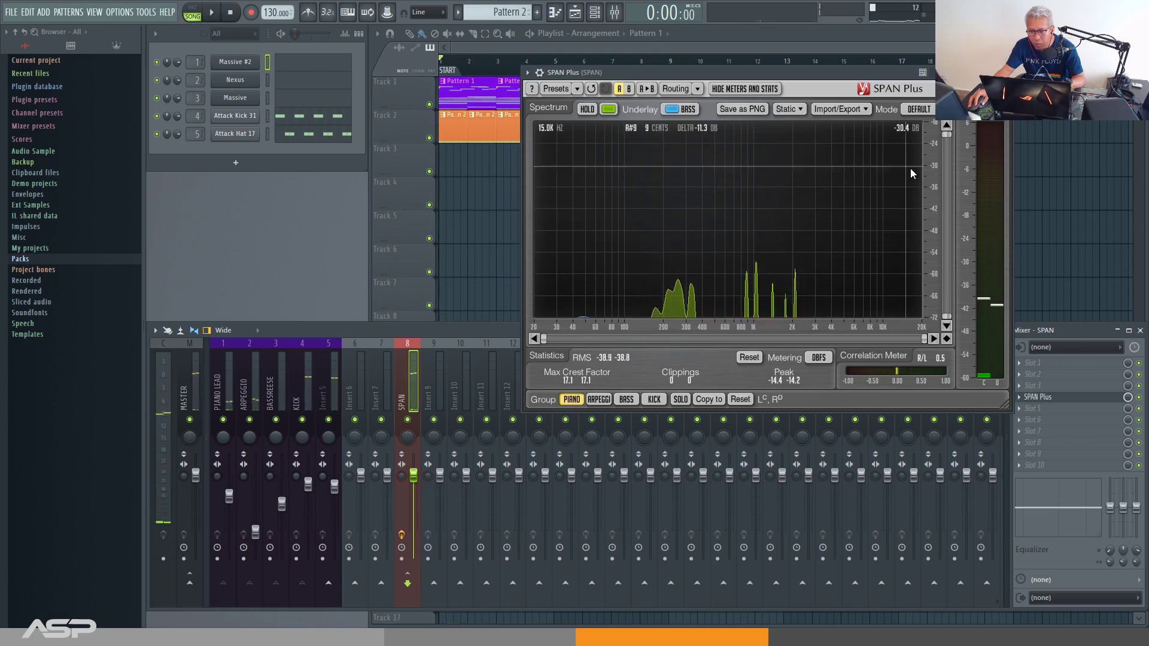
key(space)
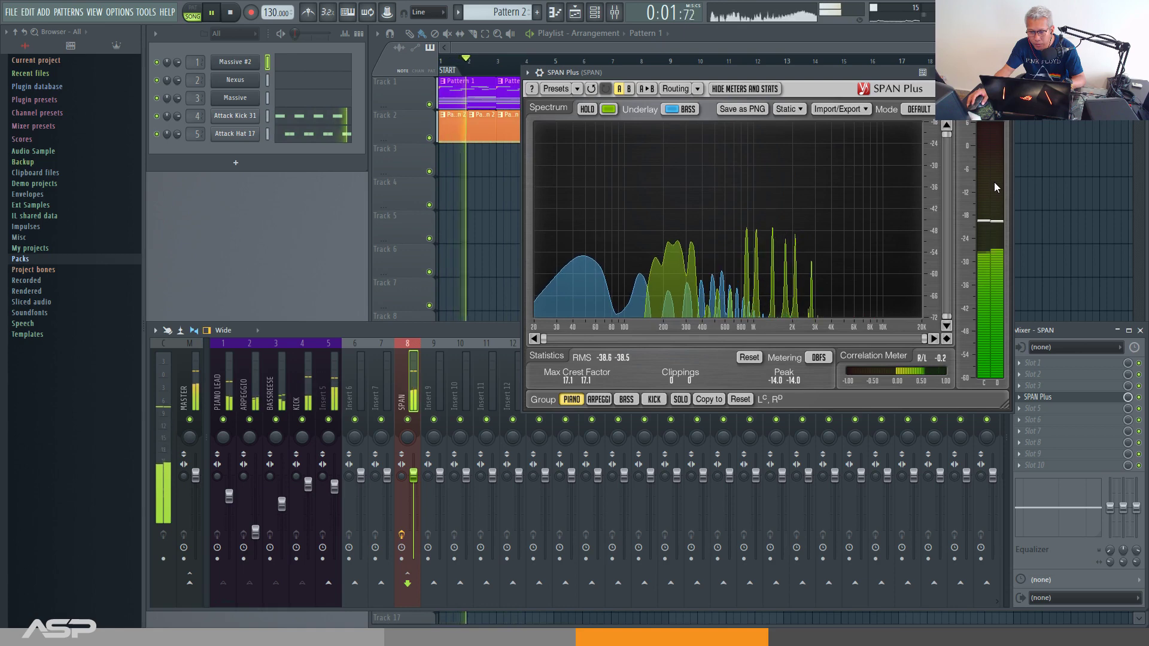
key(space)
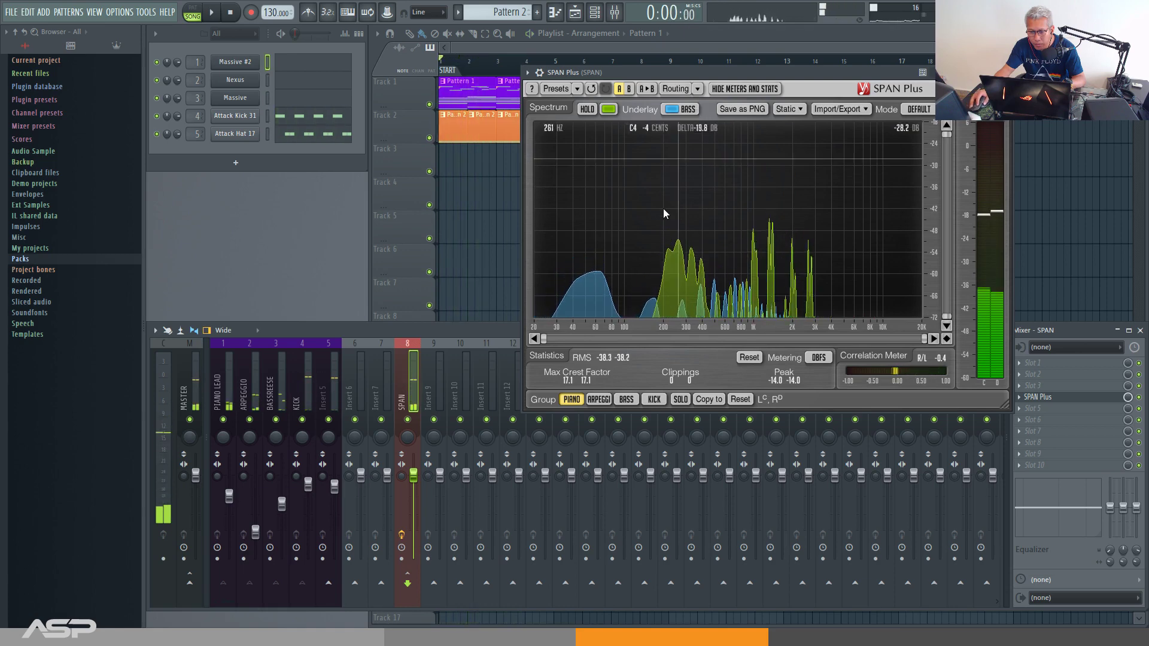
Switch the PIANO group's underlay to KICK, and play the arrangement briefly to compare both spectra
click(685, 110)
click(687, 165)
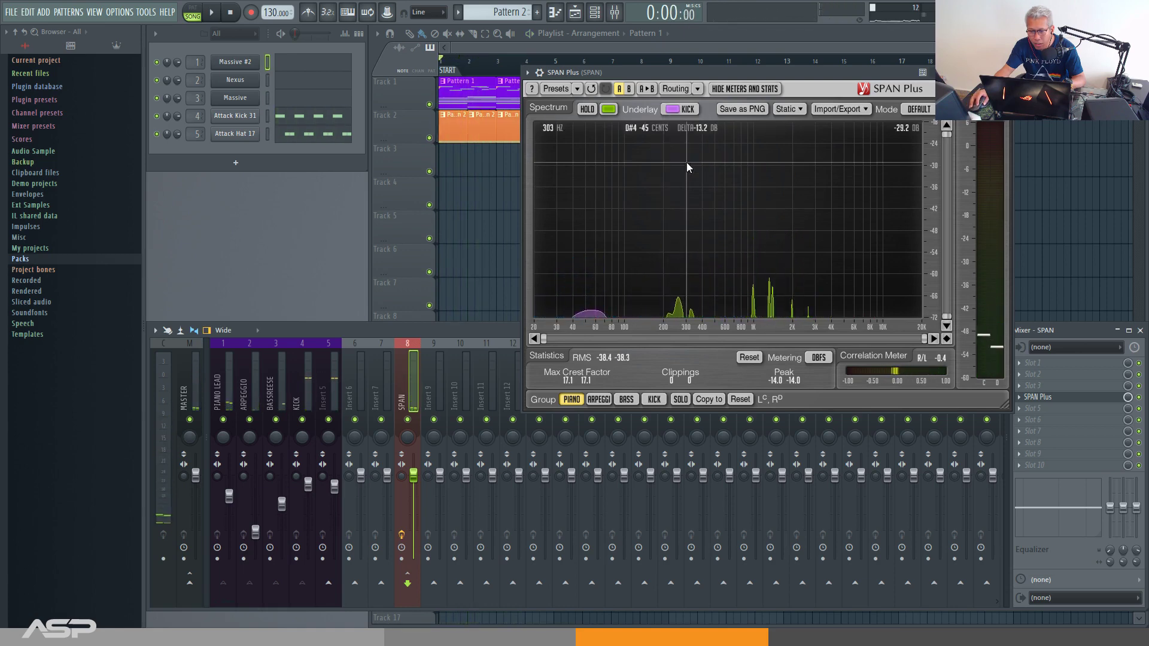
key(space)
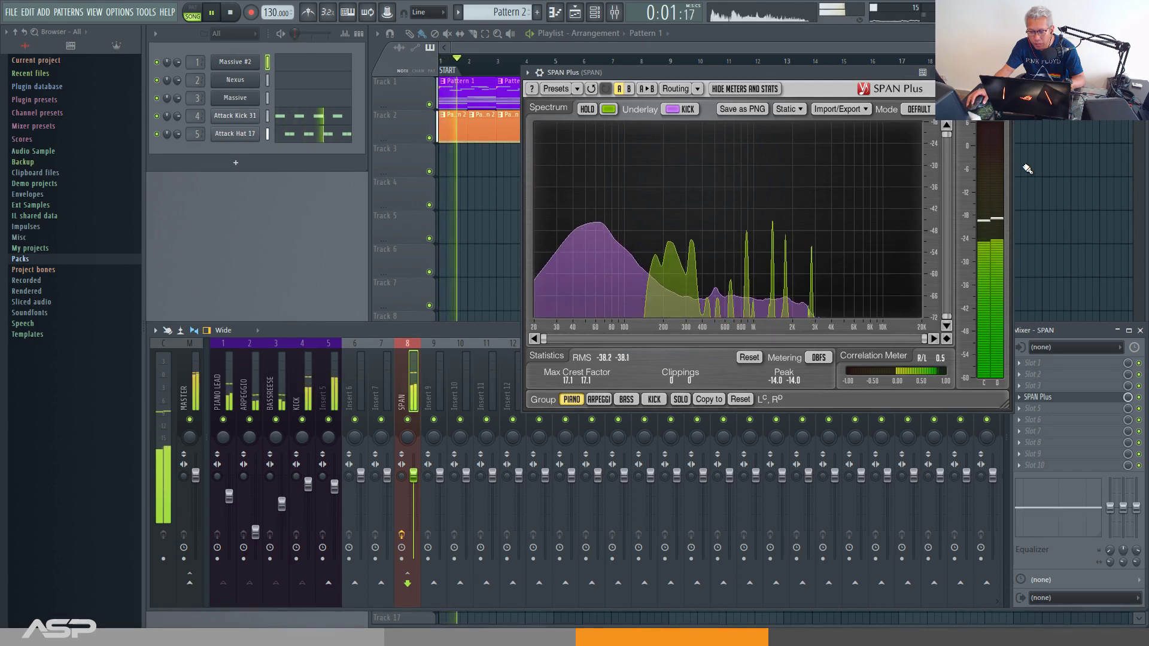
key(space)
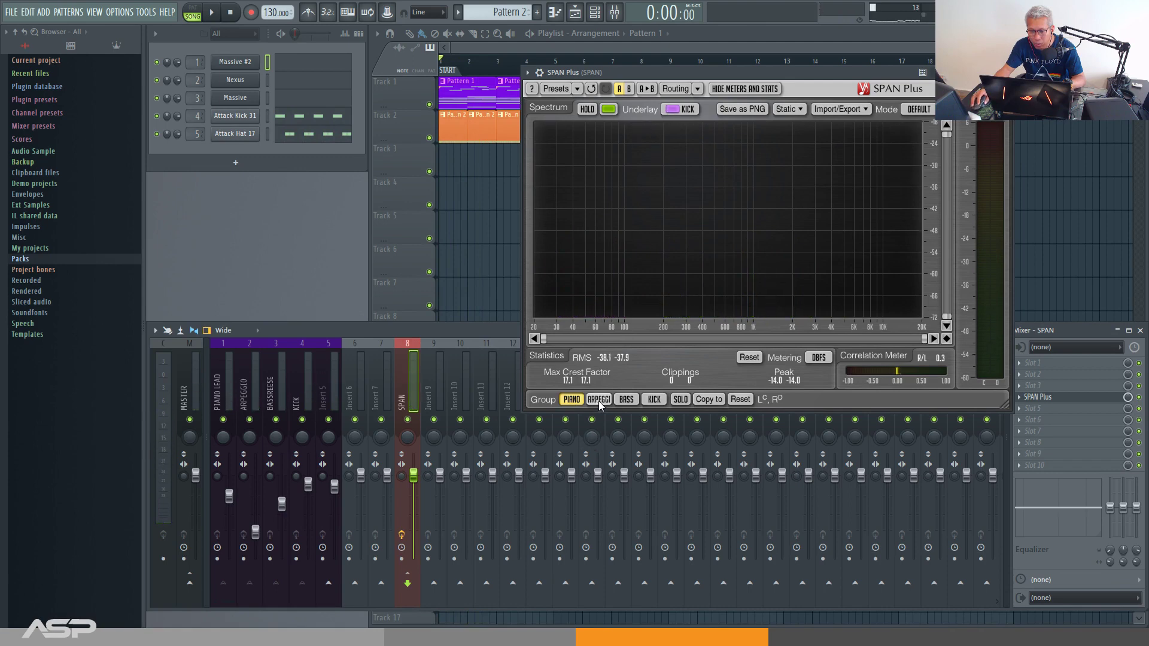
Set the ARPEGGI group's underlay to PIANO and the BASS group's underlay to KICK
click(599, 400)
click(681, 110)
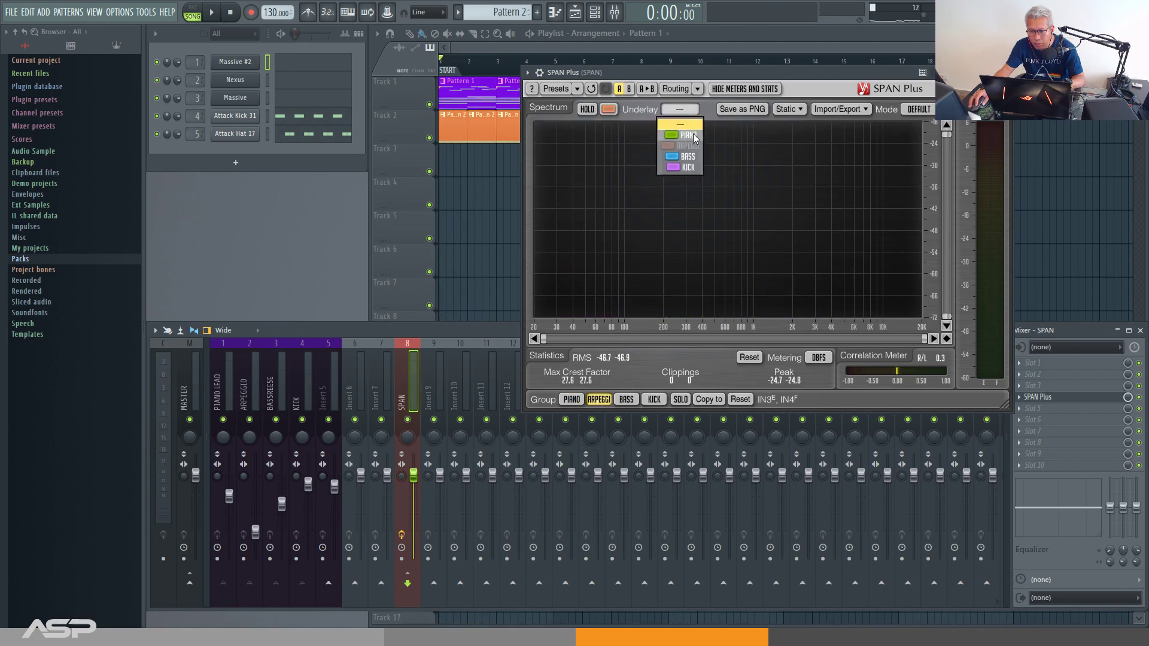
click(688, 135)
click(626, 400)
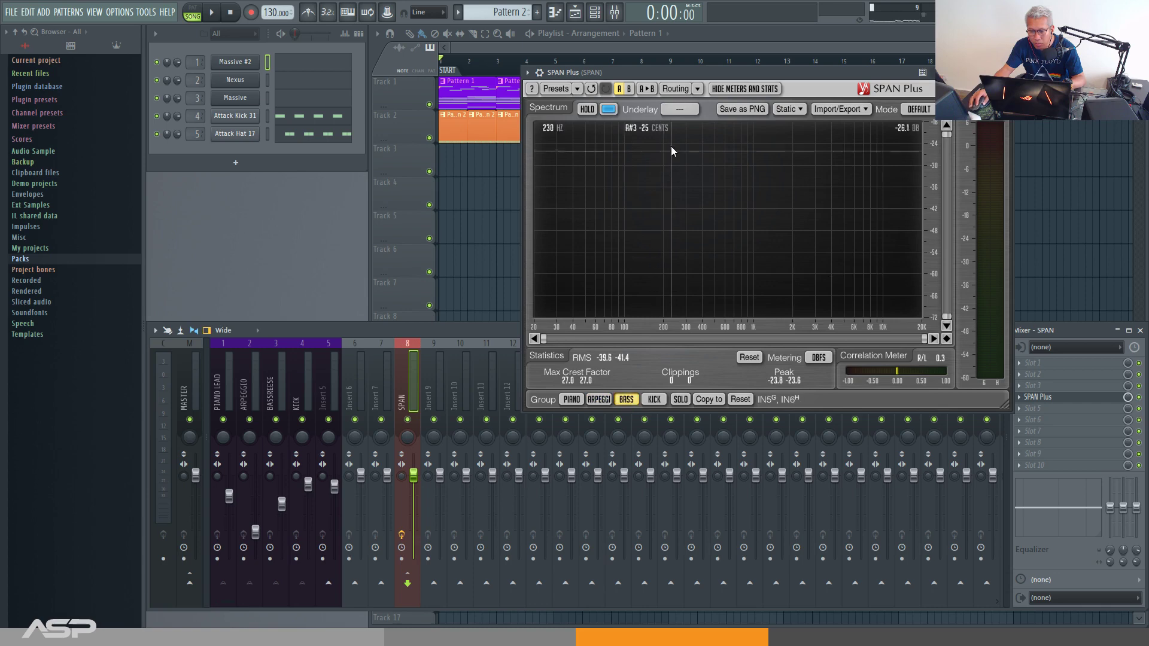
click(682, 109)
click(684, 166)
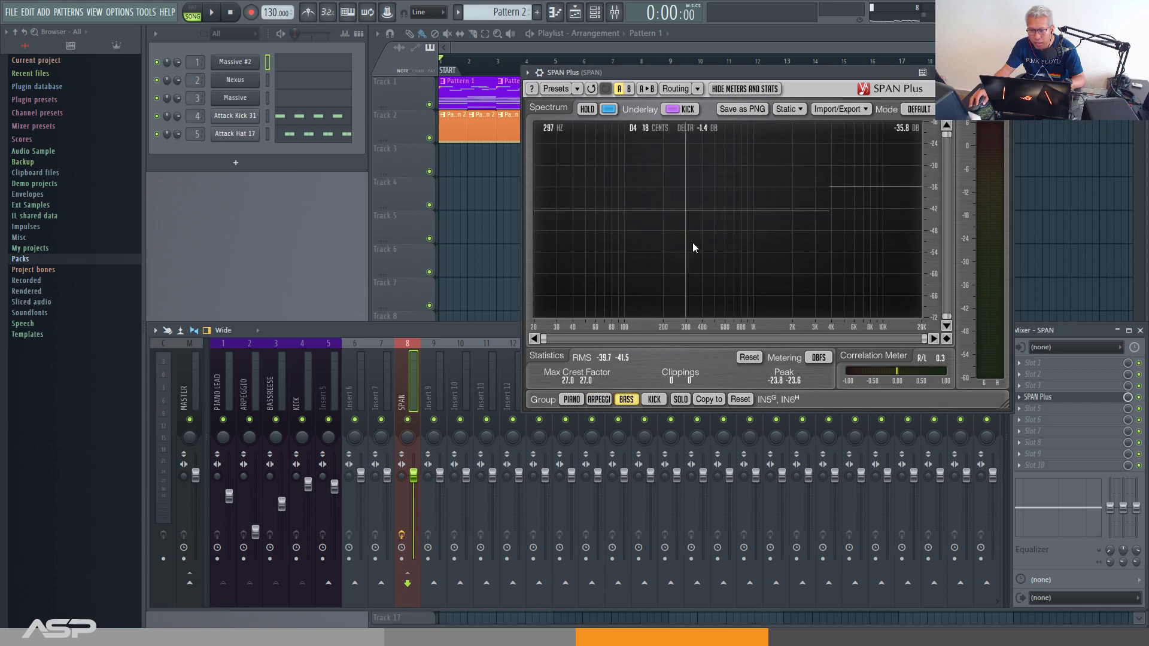
Set the KICK group's underlay to PIANO and the PIANO group's underlay to BASS
click(655, 400)
click(682, 110)
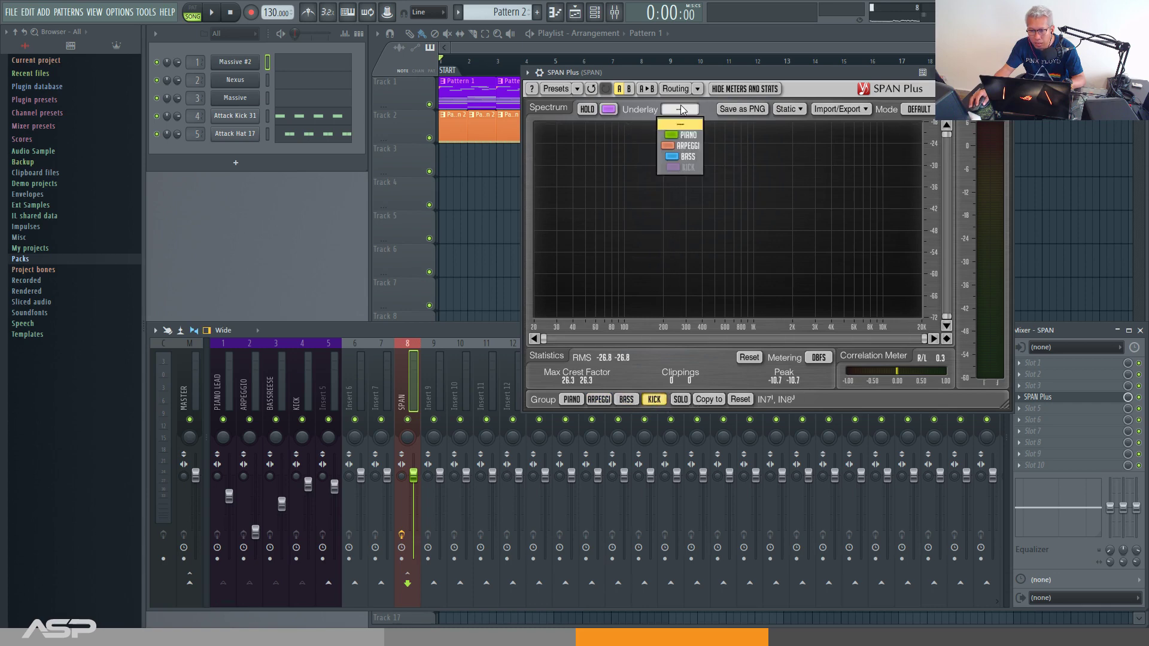
click(686, 136)
click(571, 400)
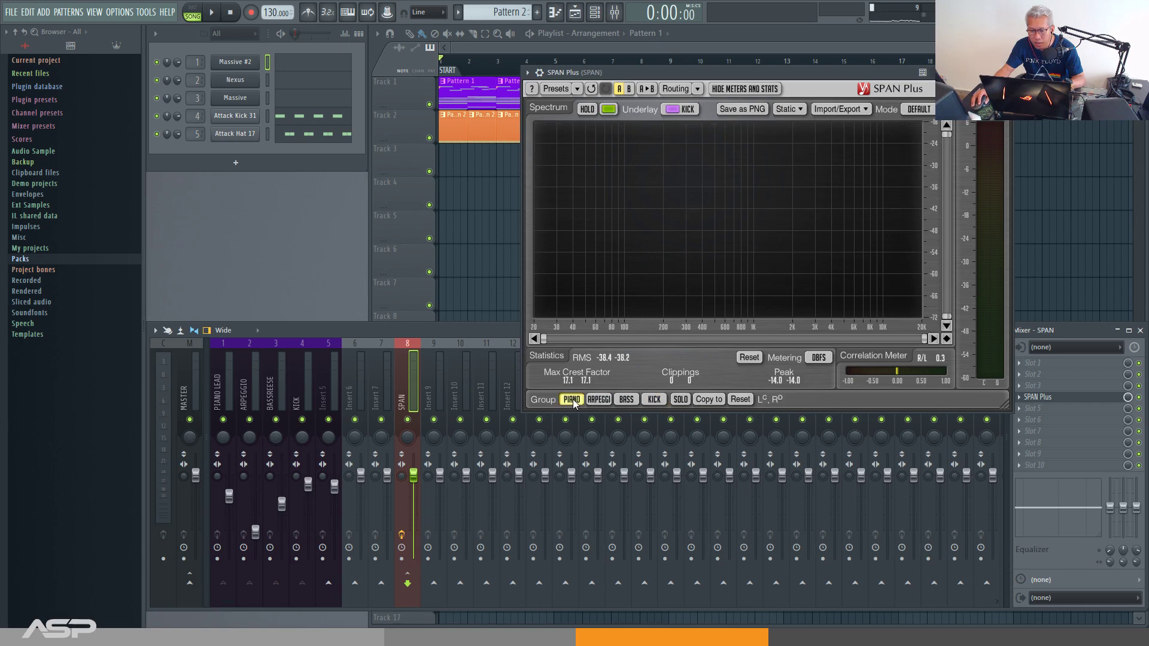
click(682, 110)
click(678, 142)
click(687, 109)
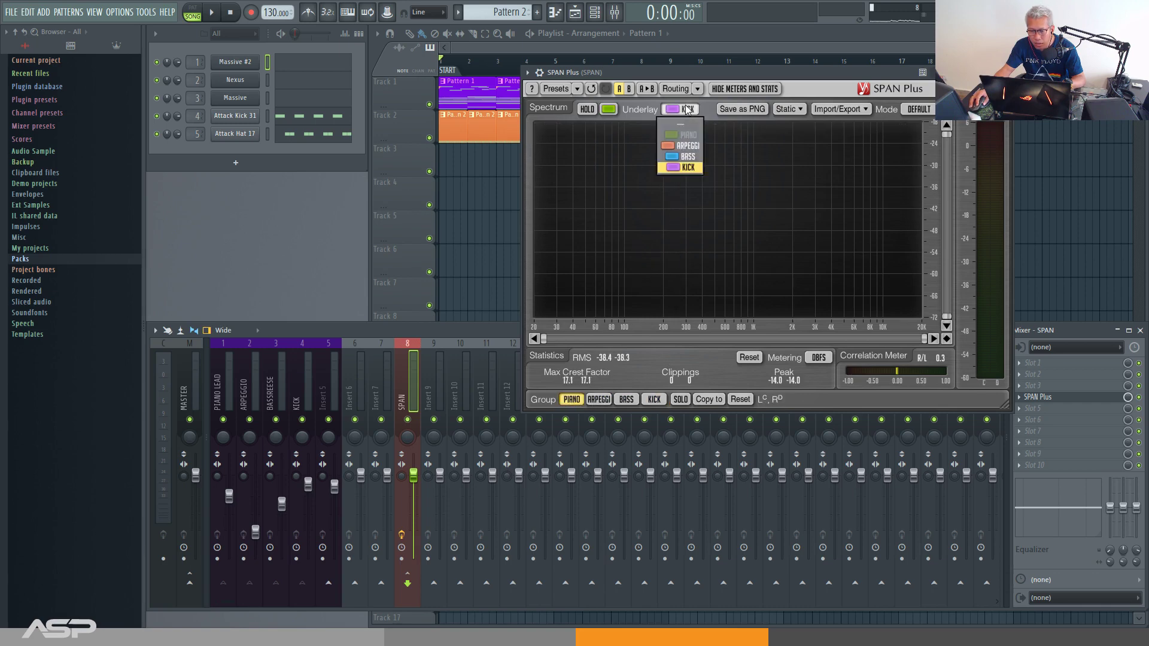
click(688, 155)
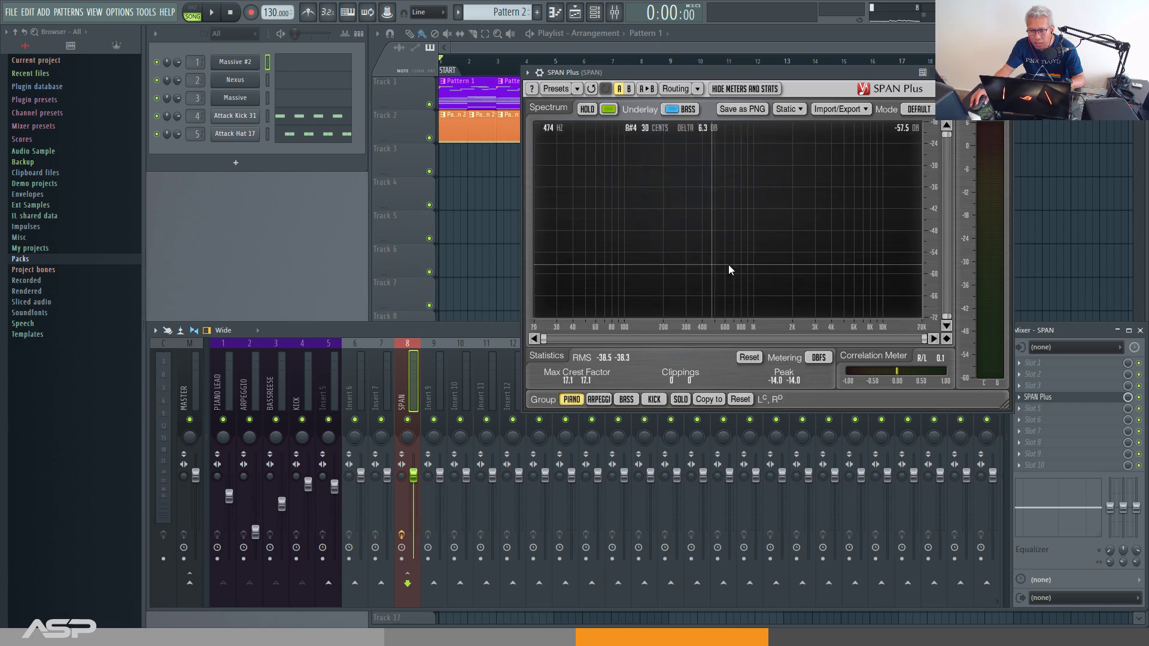
Play the arrangement while switching between the BASS, KICK and PIANO groups to compare their underlaid spectra, ending on PIANO, and stop playback
key(space)
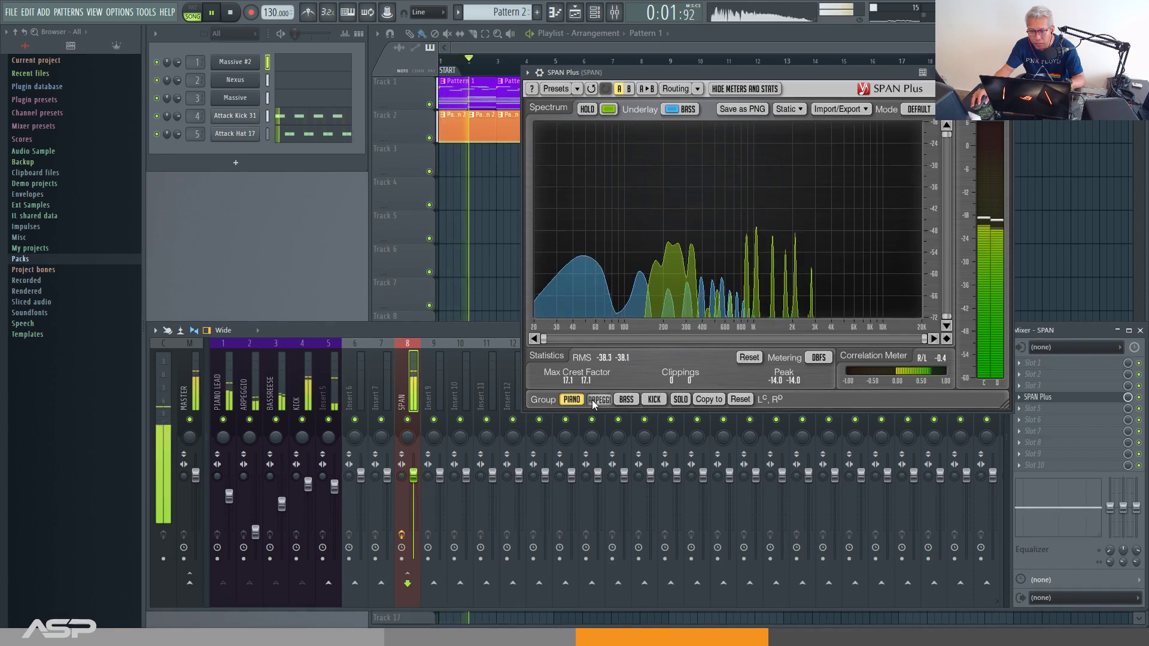
click(624, 400)
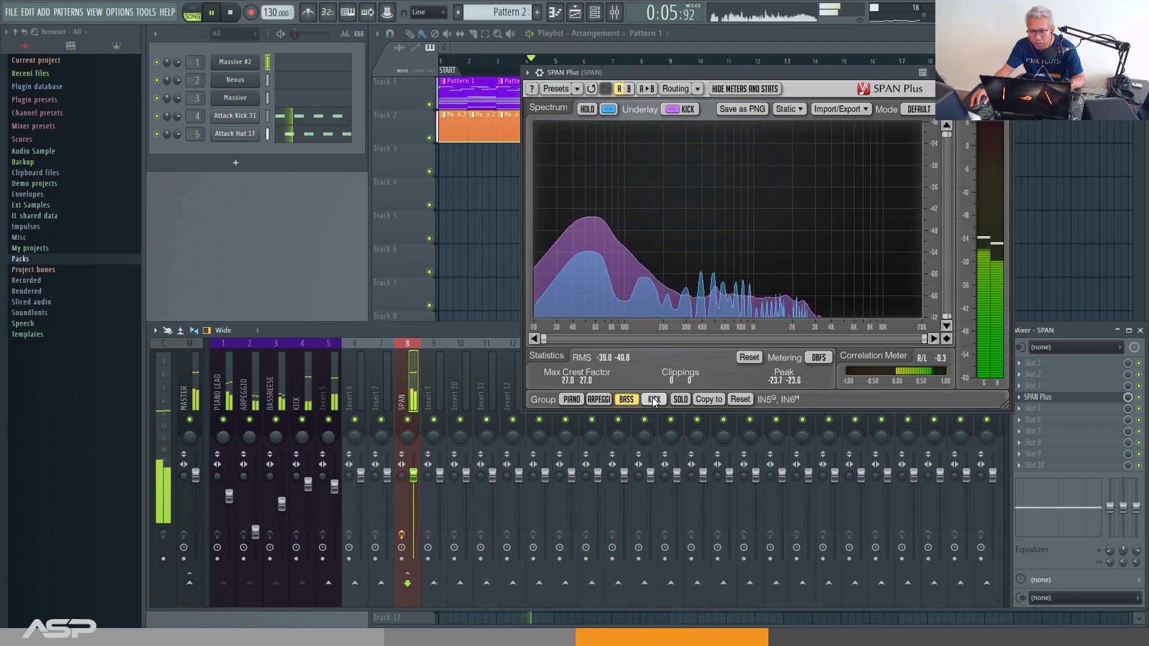
click(653, 397)
click(631, 400)
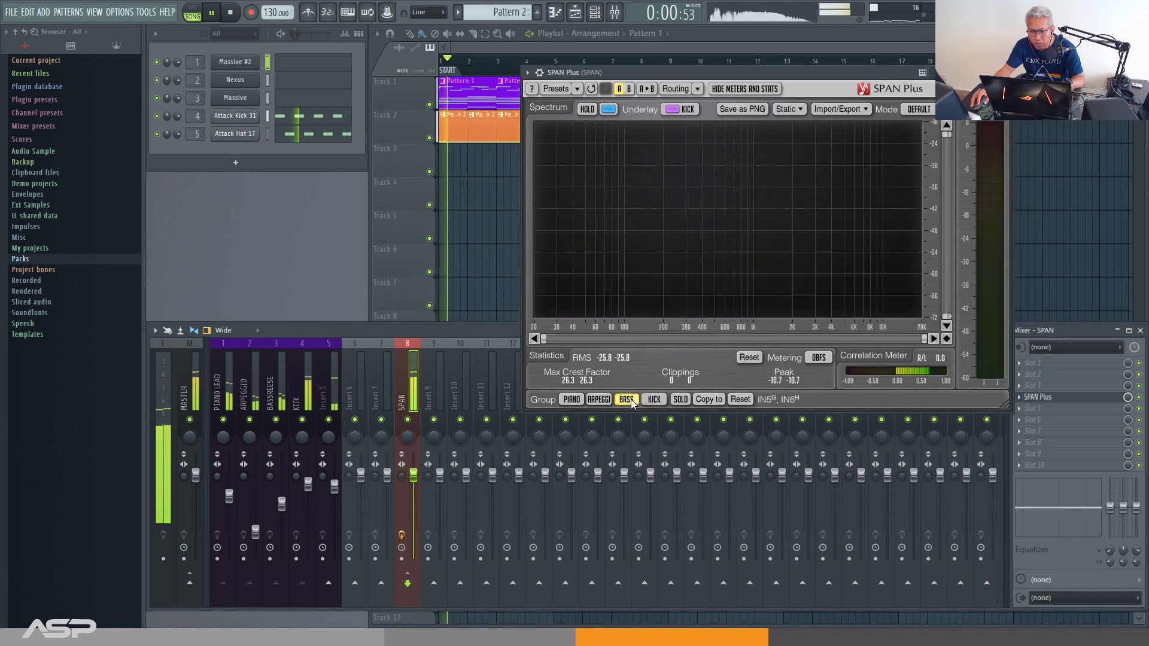
click(572, 399)
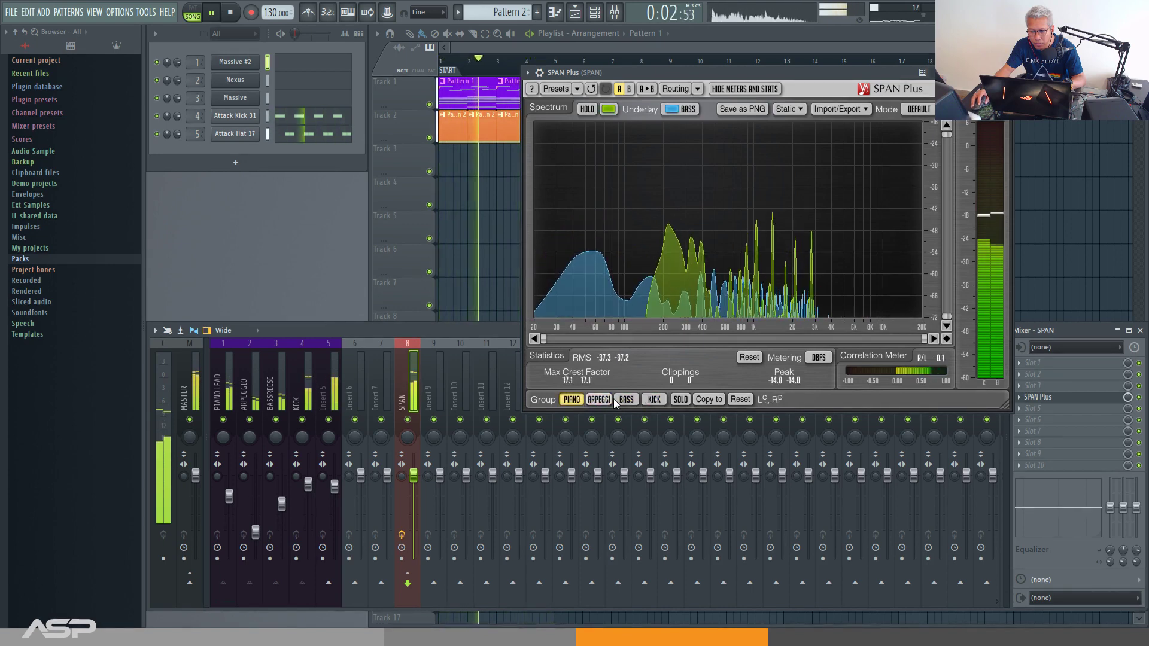
click(648, 398)
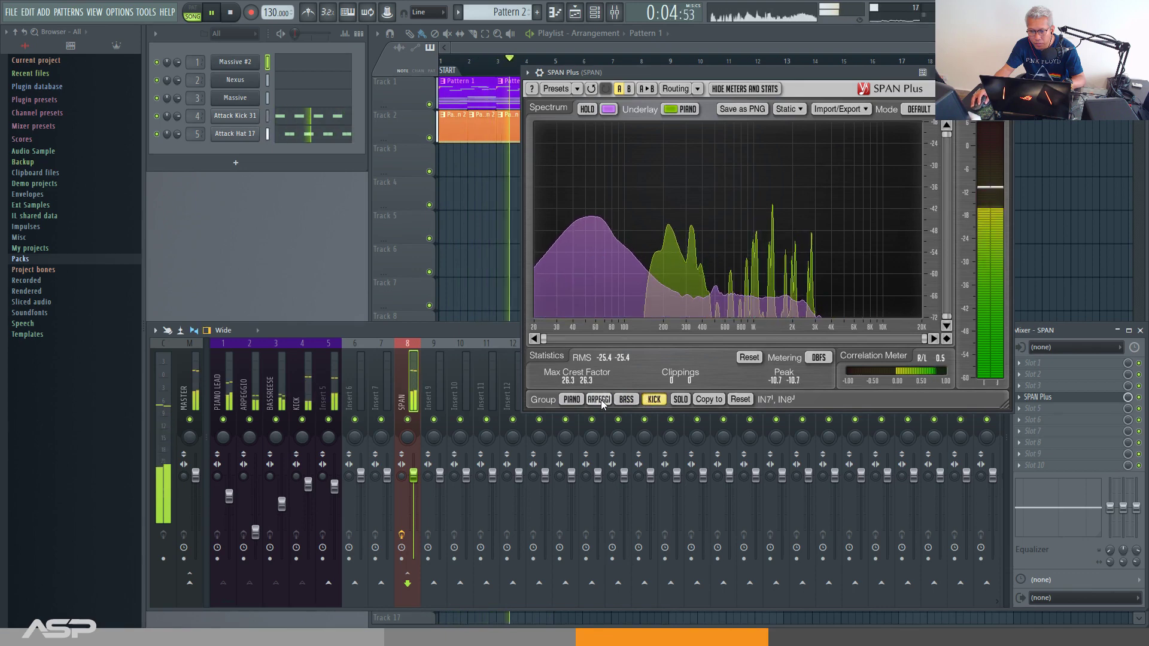
click(572, 399)
key(space)
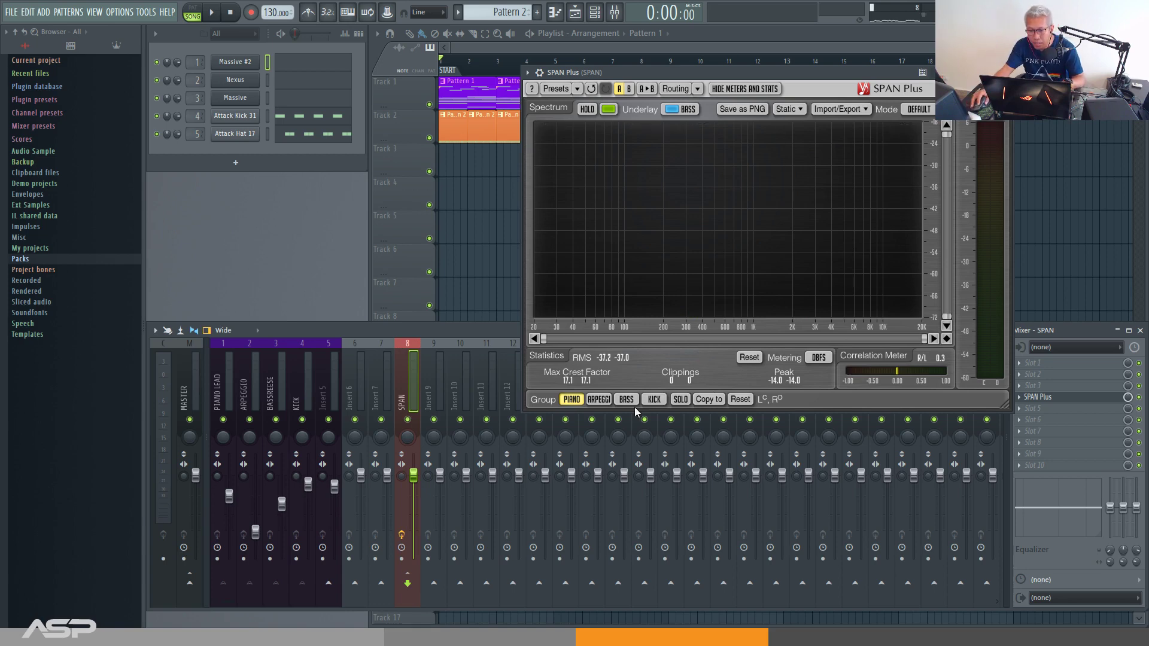
Select the PIANO LEAD, SPAN, ARPEGGIO, BASSREESE and KICK mixer tracks in turn to review their routing to the SPAN track
click(231, 395)
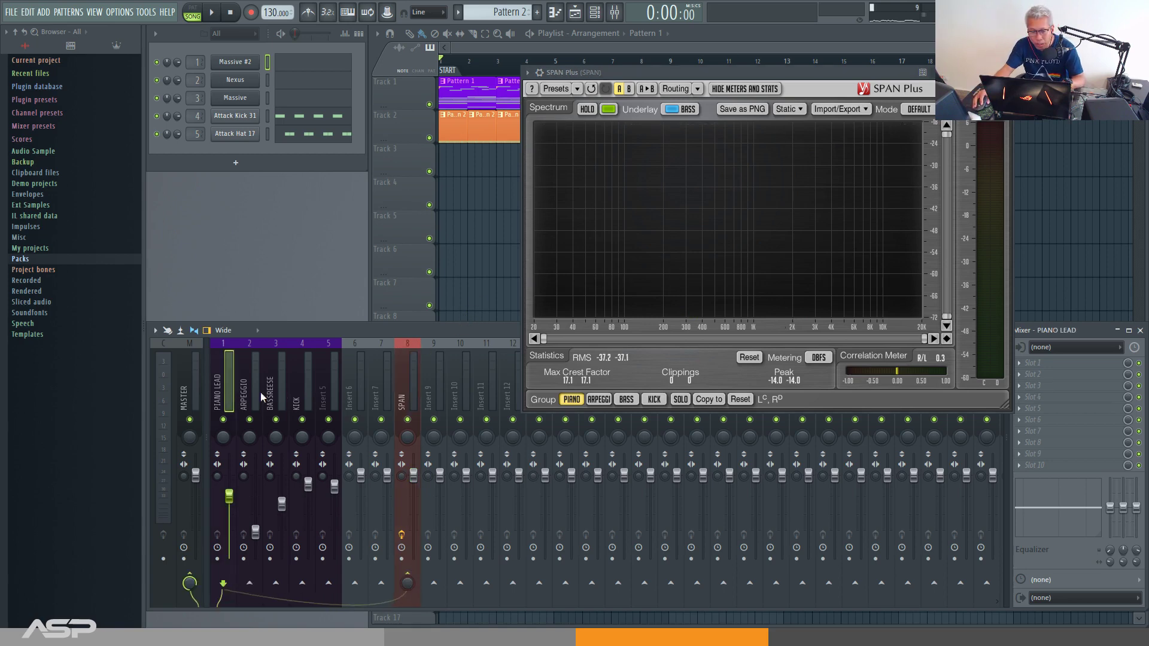
click(404, 389)
click(226, 395)
click(258, 391)
click(282, 391)
click(294, 389)
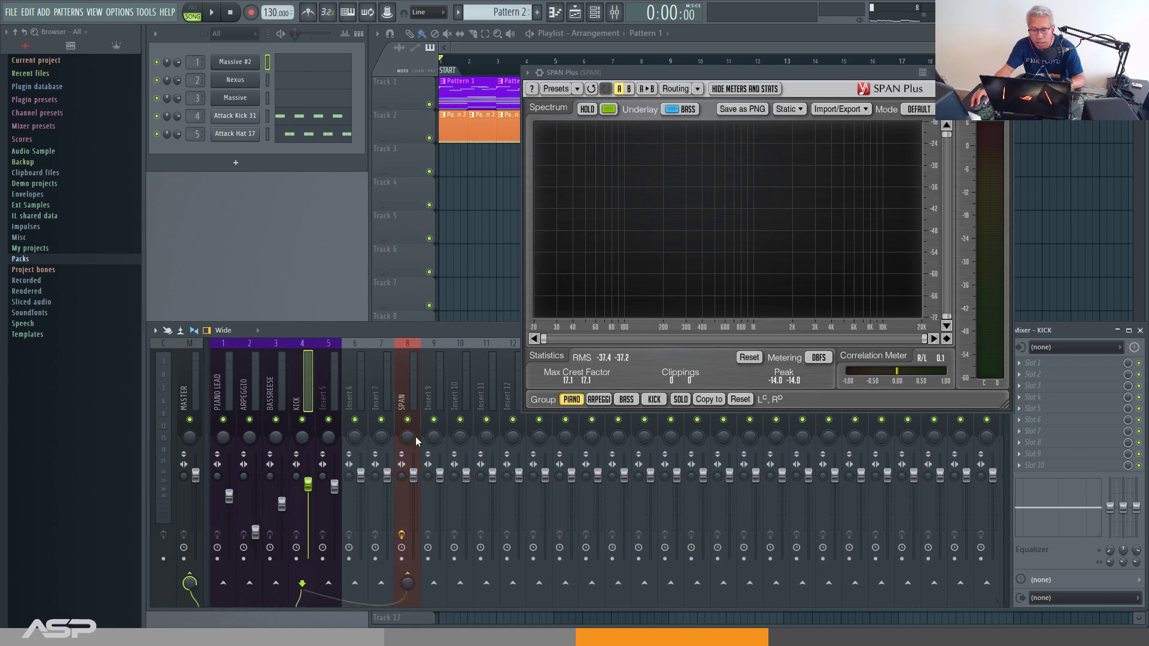
click(383, 636)
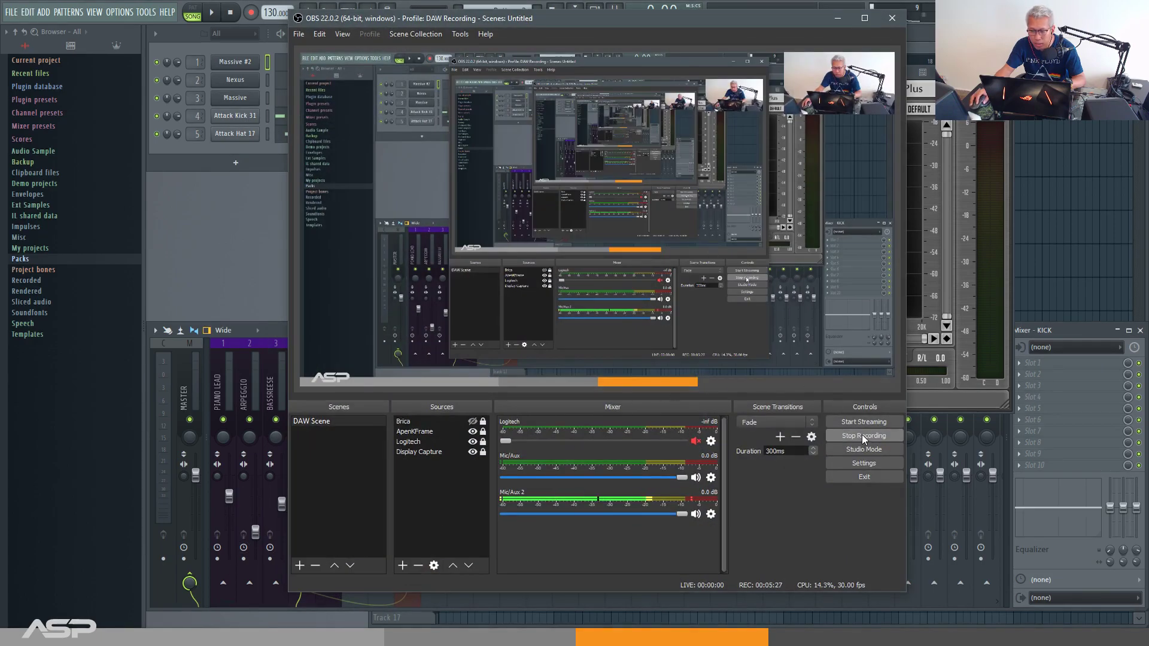